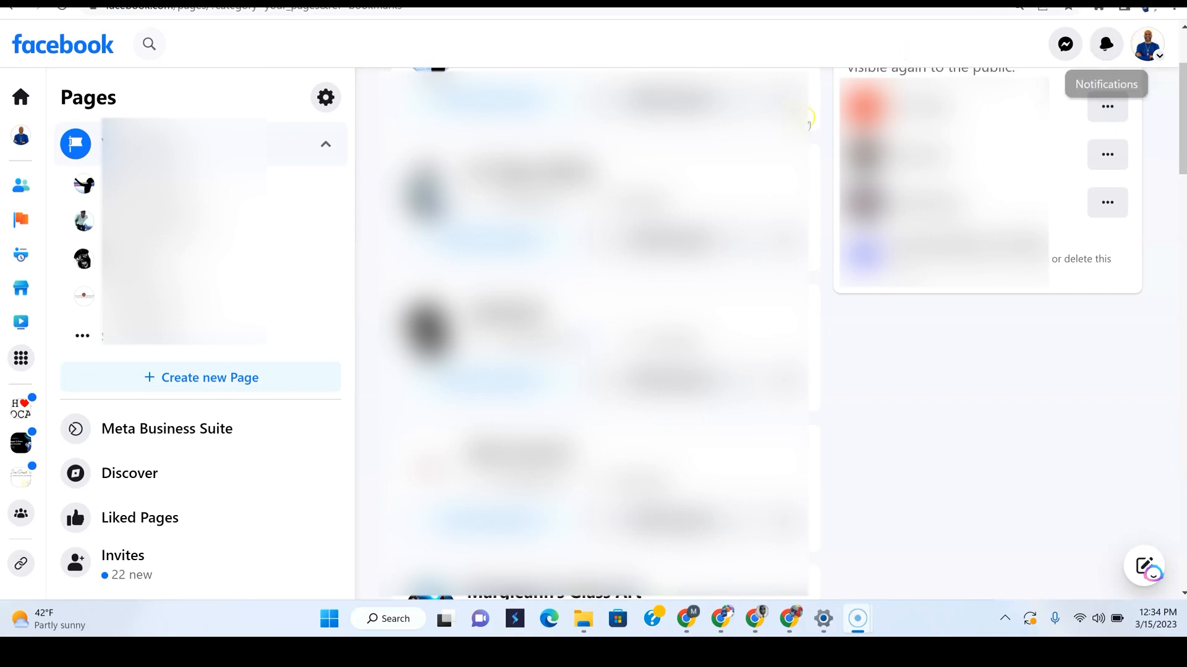
Open the overview of Pages you manage, including the Unpublished Pages panel
scroll(1106, 46, up, 2)
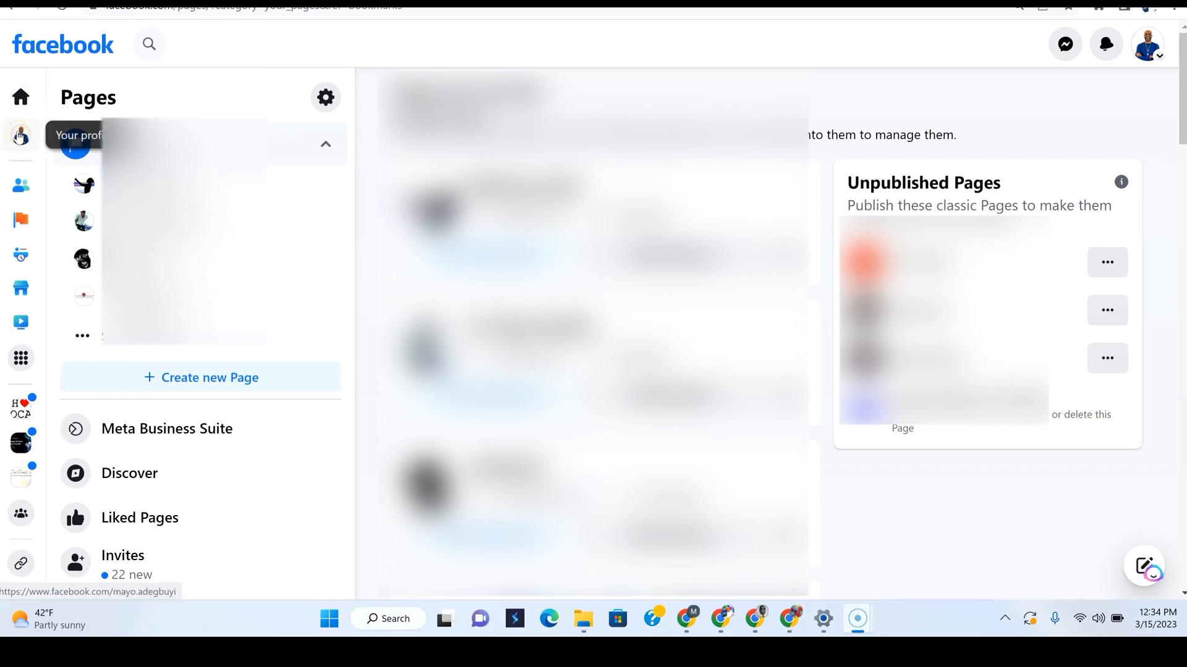
click(22, 223)
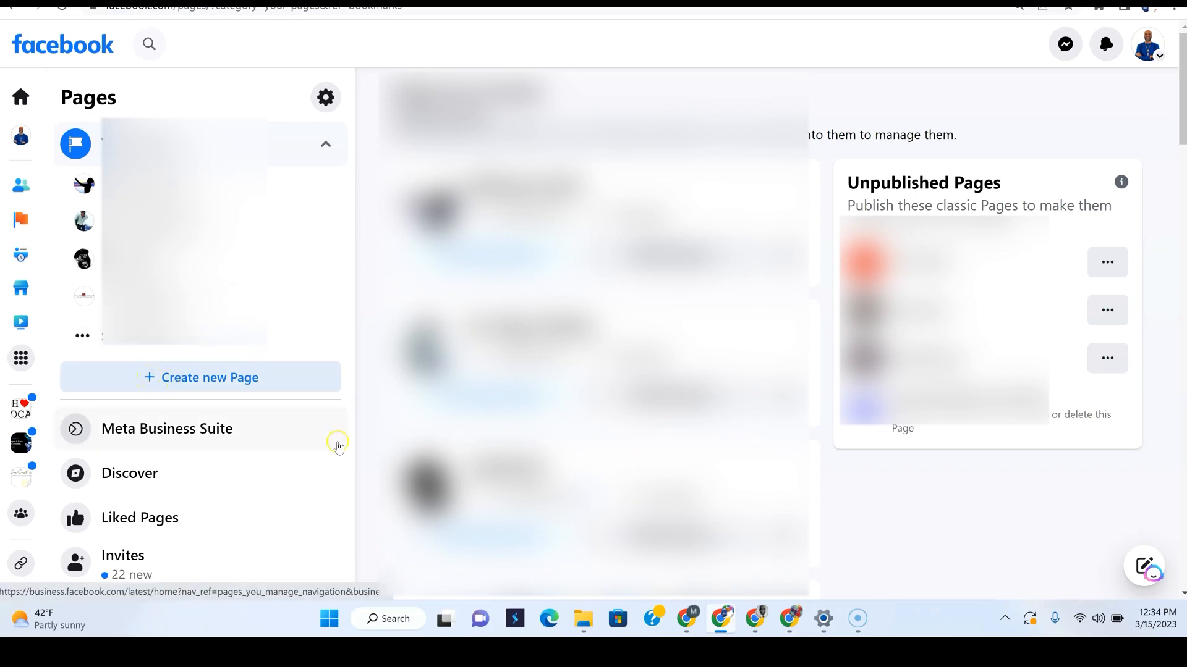
Start a new Page and look over the empty Create a Page form and its desktop preview
click(193, 382)
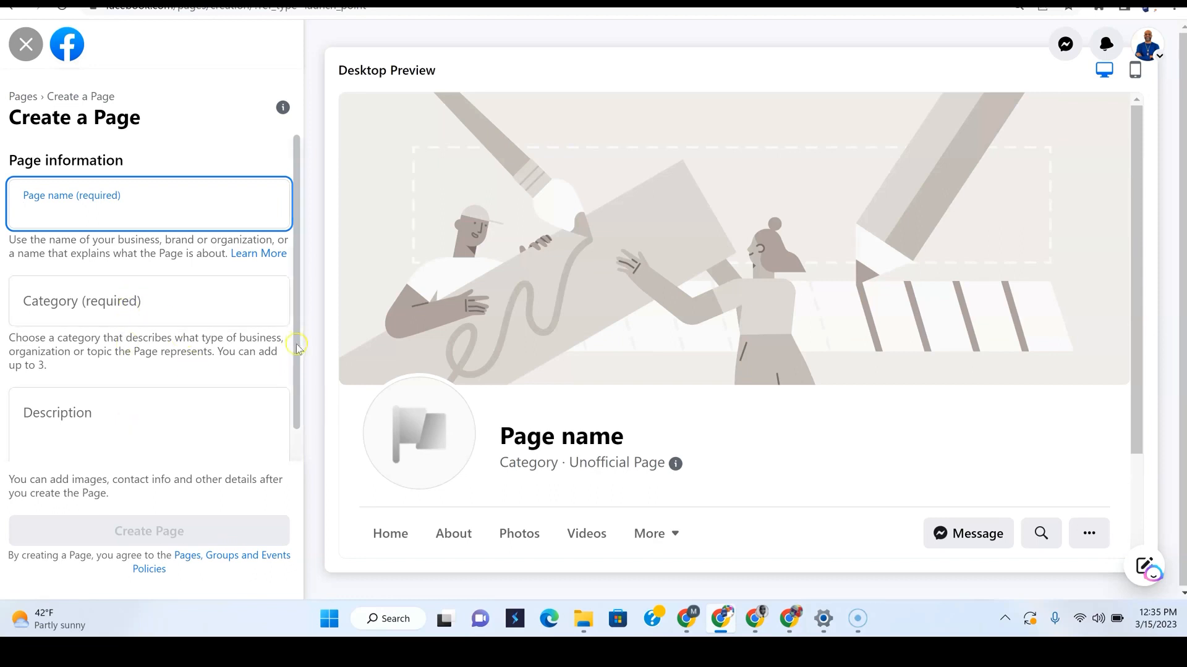
scroll(295, 381, down, 1)
drag(295, 381, 293, 445)
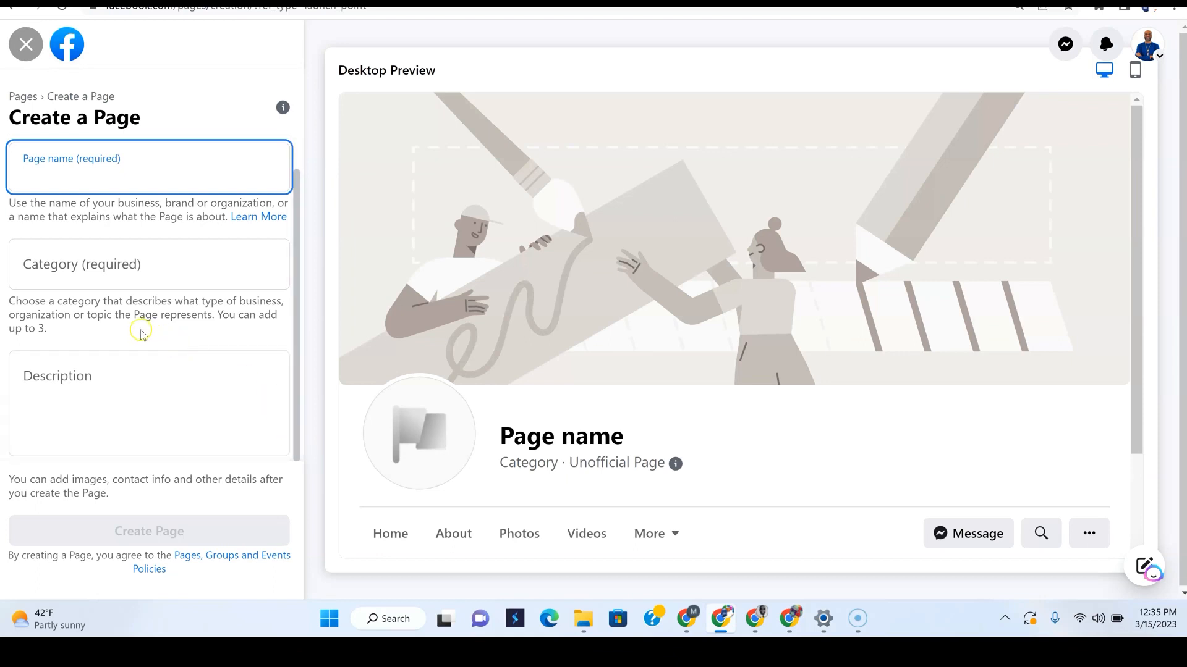
scroll(130, 325, up, 1)
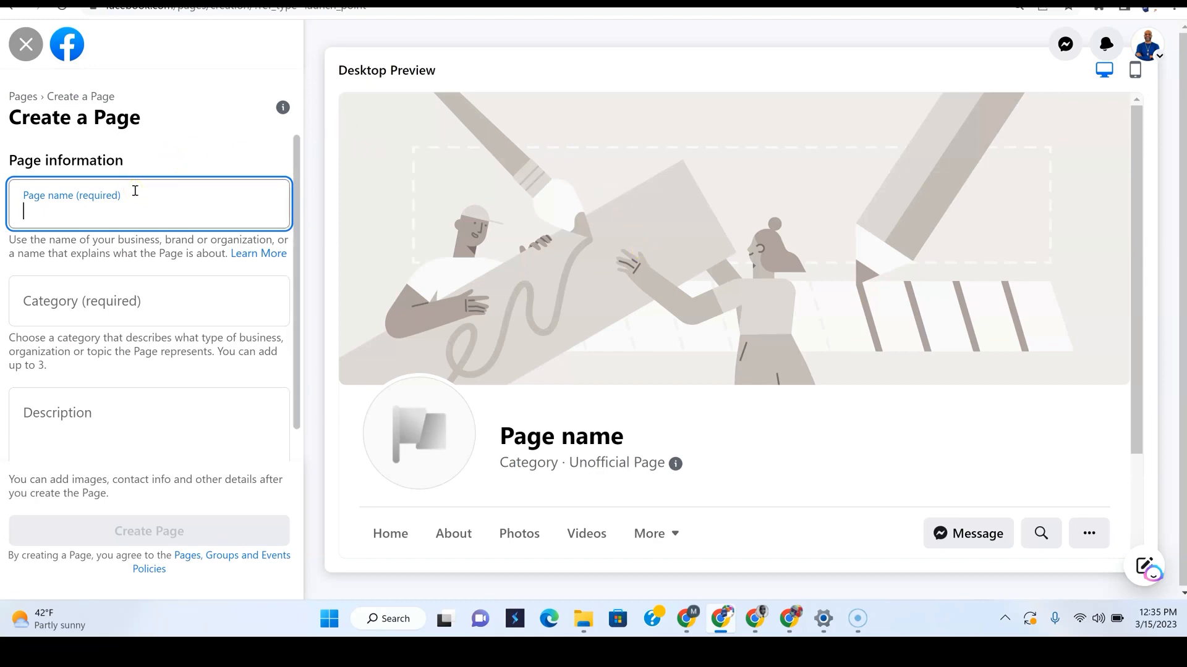
scroll(134, 190, down, 1)
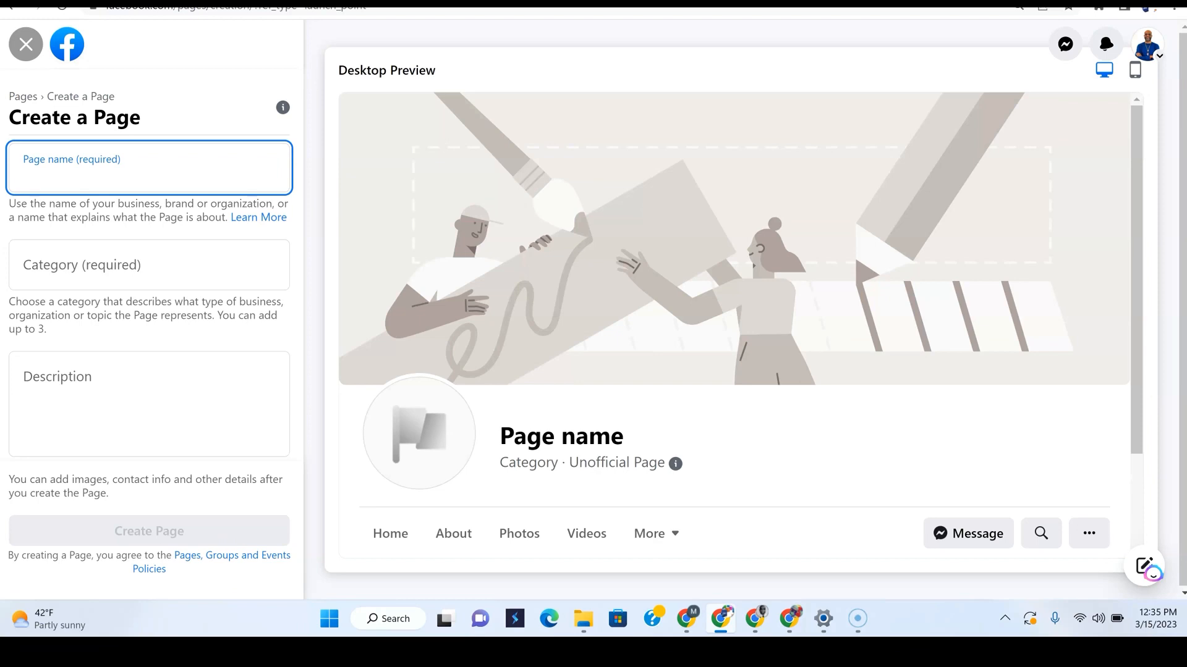
Name the Page 'Marketing Basics that are dope', removing the rejected '!!!!' so the name validates
text(Marke)
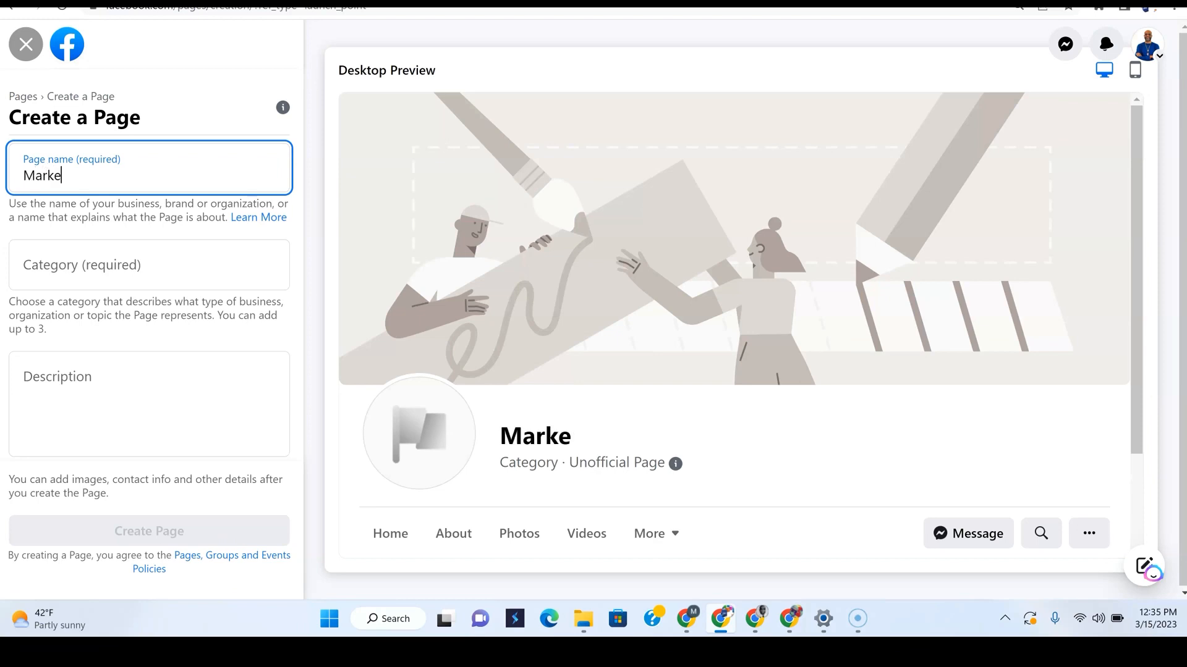
text(ting Ba)
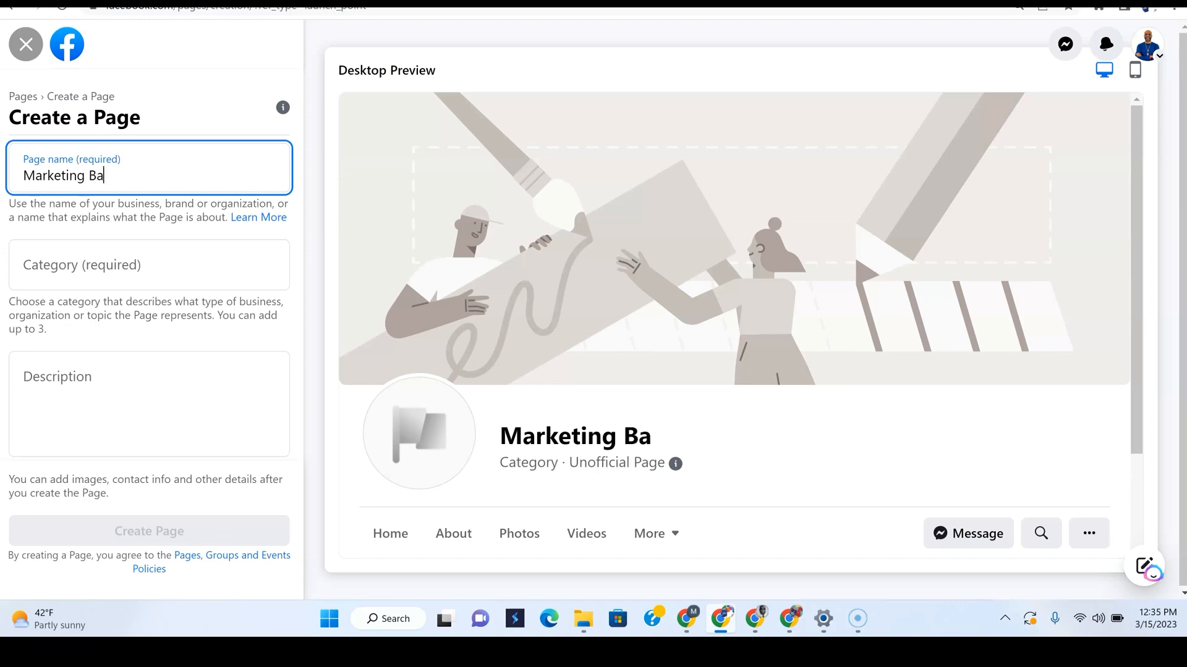
text(sics that)
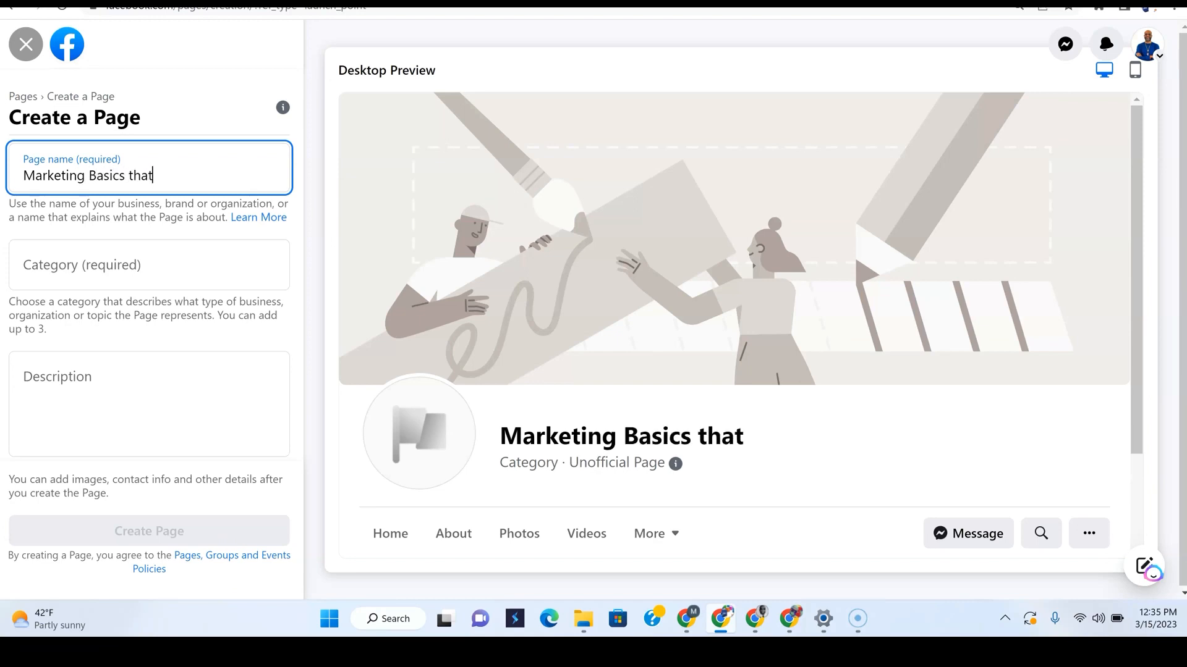
text( are dope!!!!)
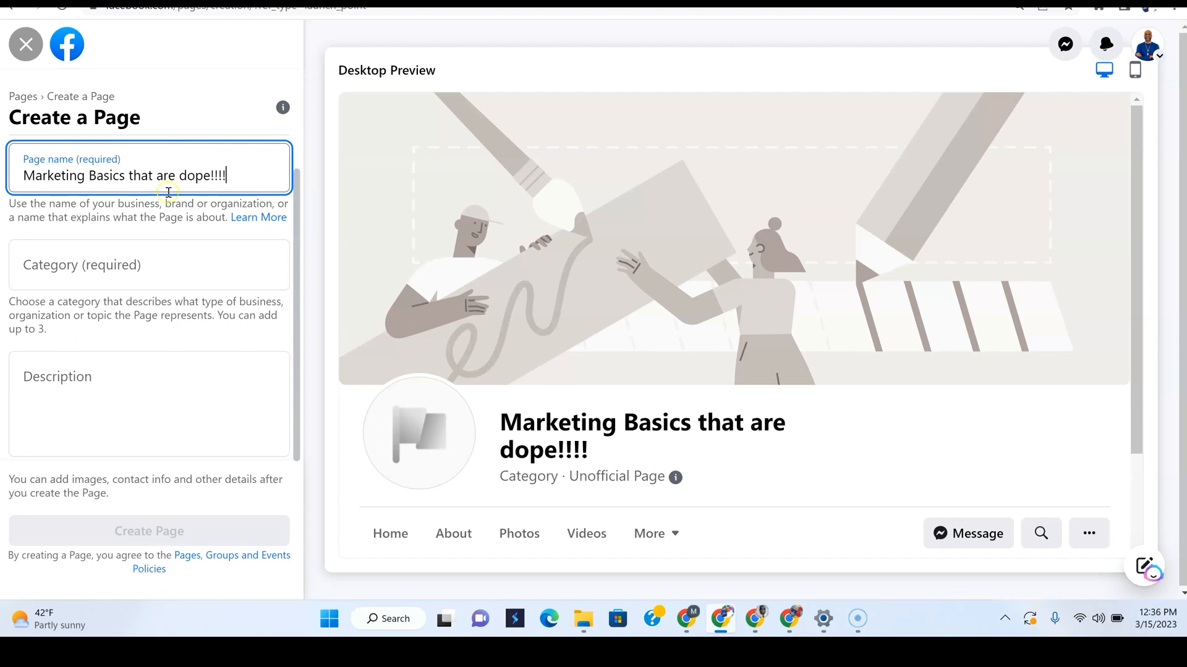
click(168, 269)
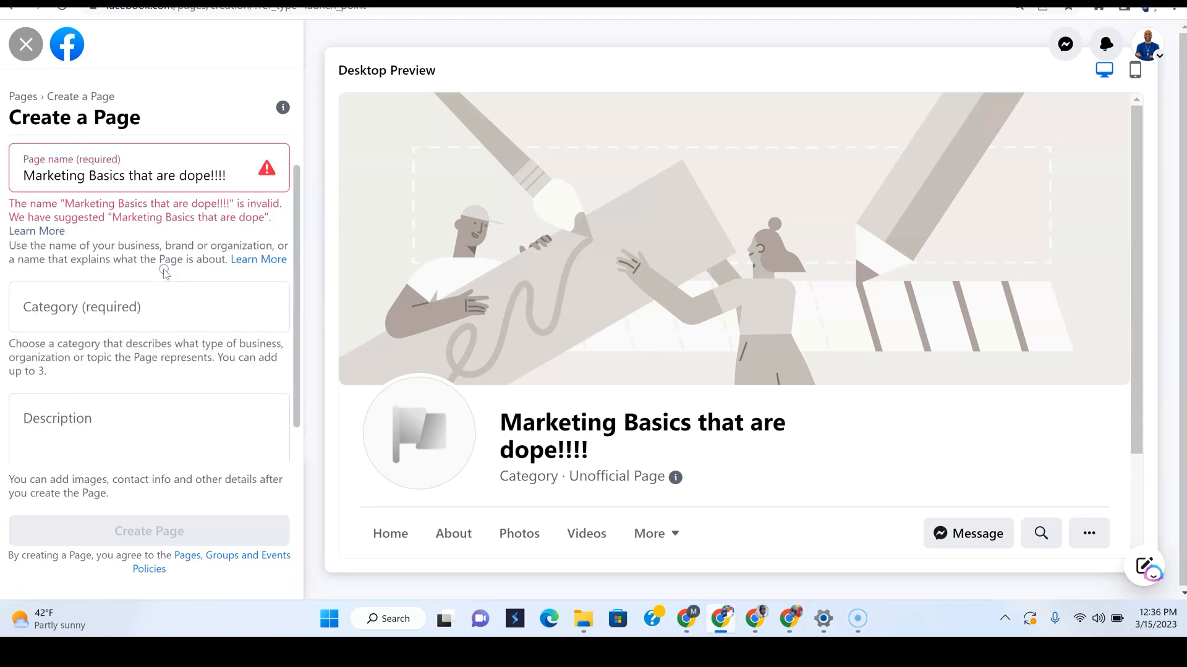
click(231, 184)
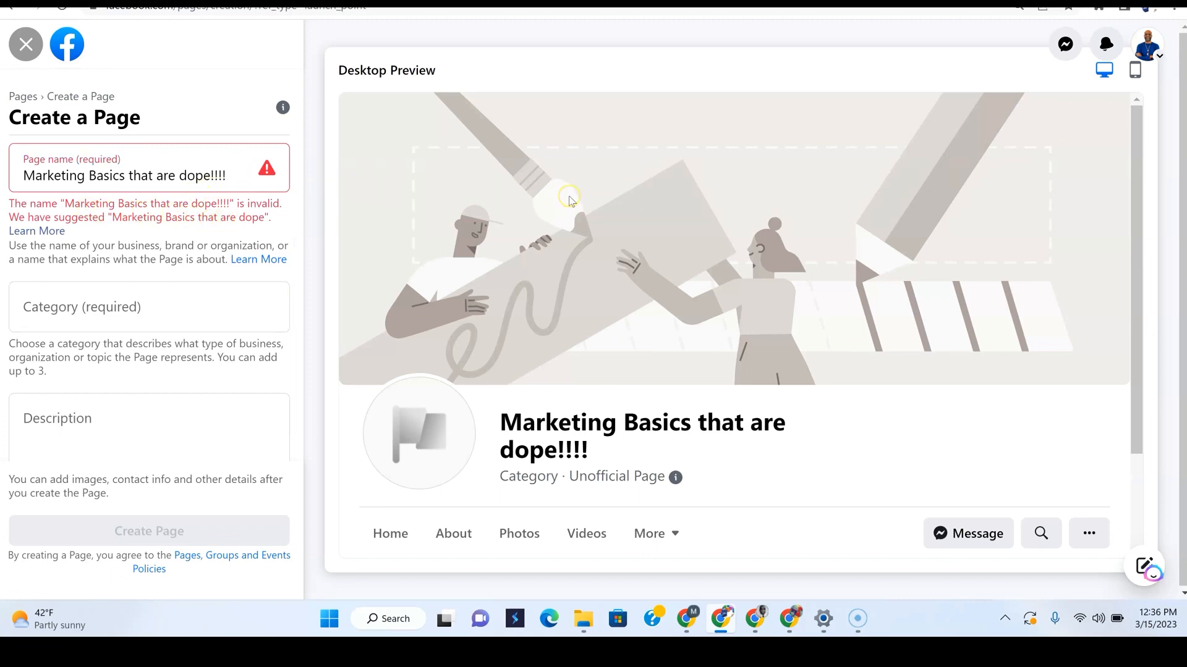
key(BackSpace)
key(BackSpace)
key(BackSpace)
key(BackSpace)
click(111, 318)
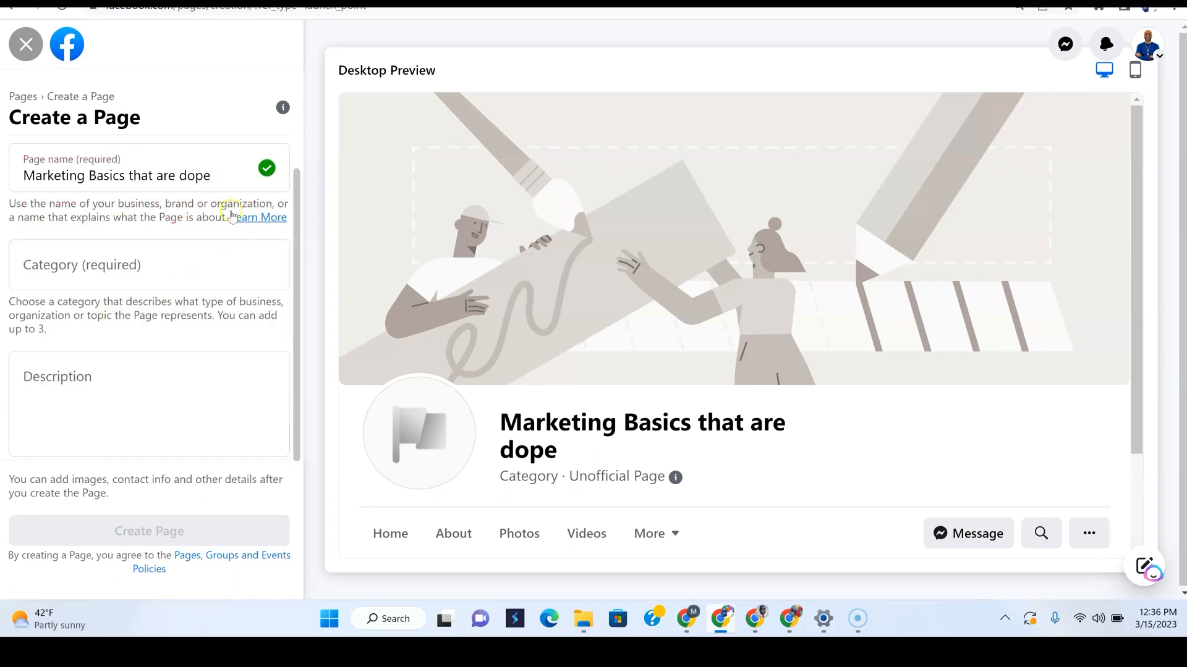
click(220, 173)
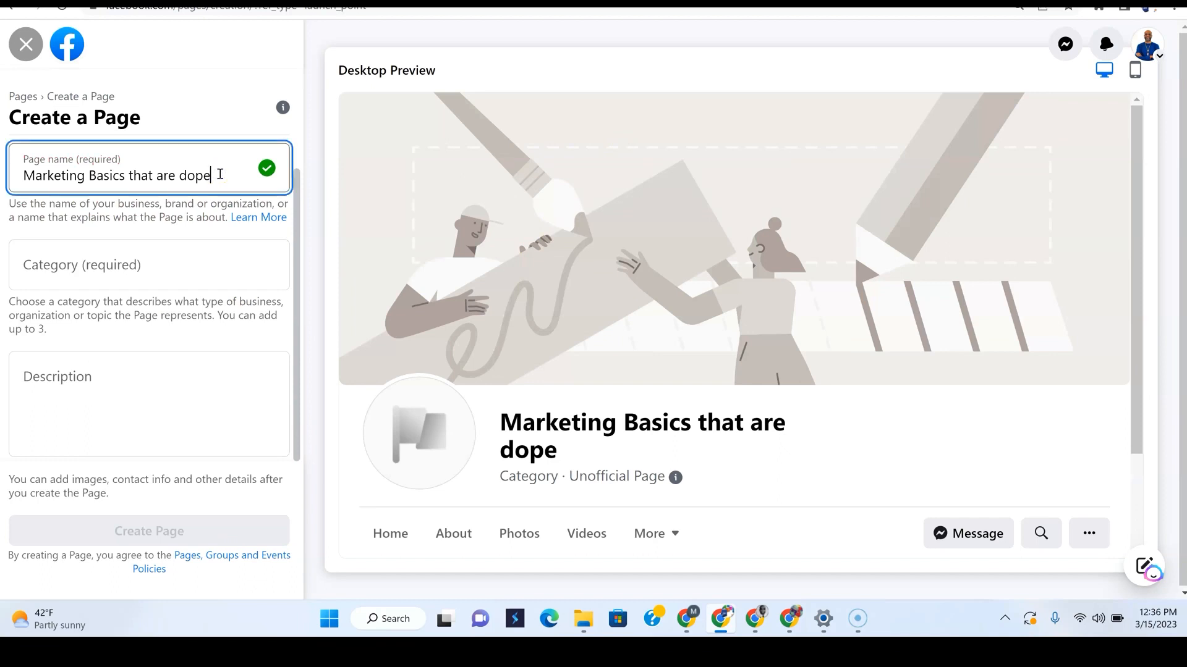
click(124, 251)
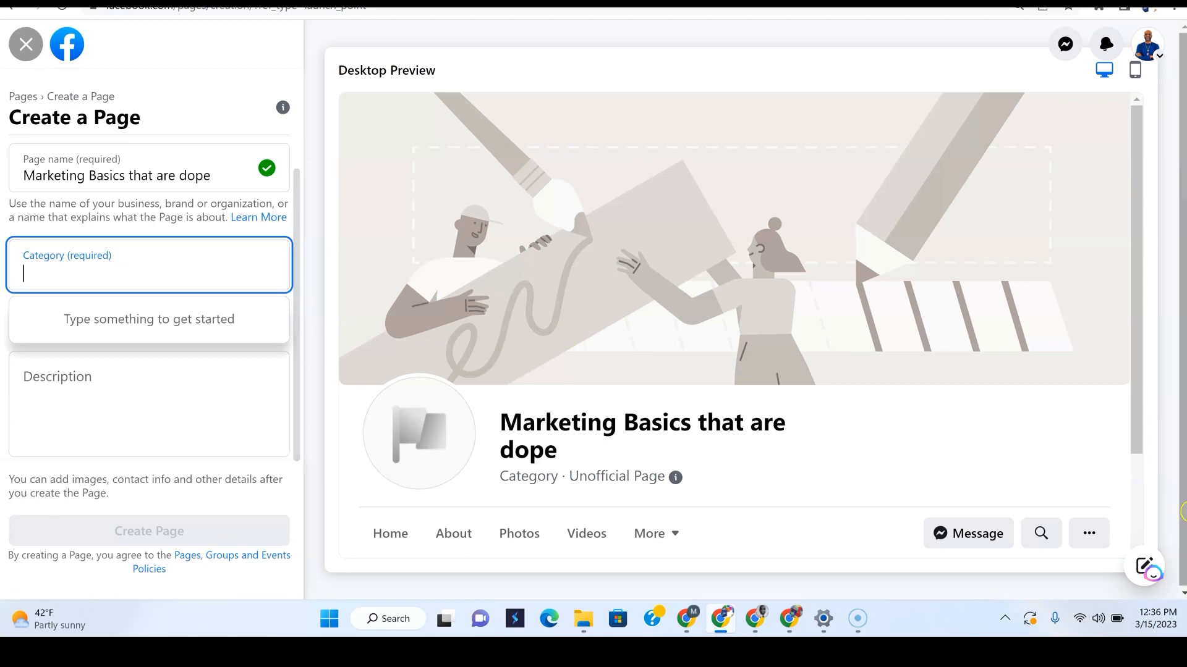
Add the categories Internet Marketing Service, Marketing Agency and Advertising/Marketing by searching 'marke' and 'adver'
text(marke)
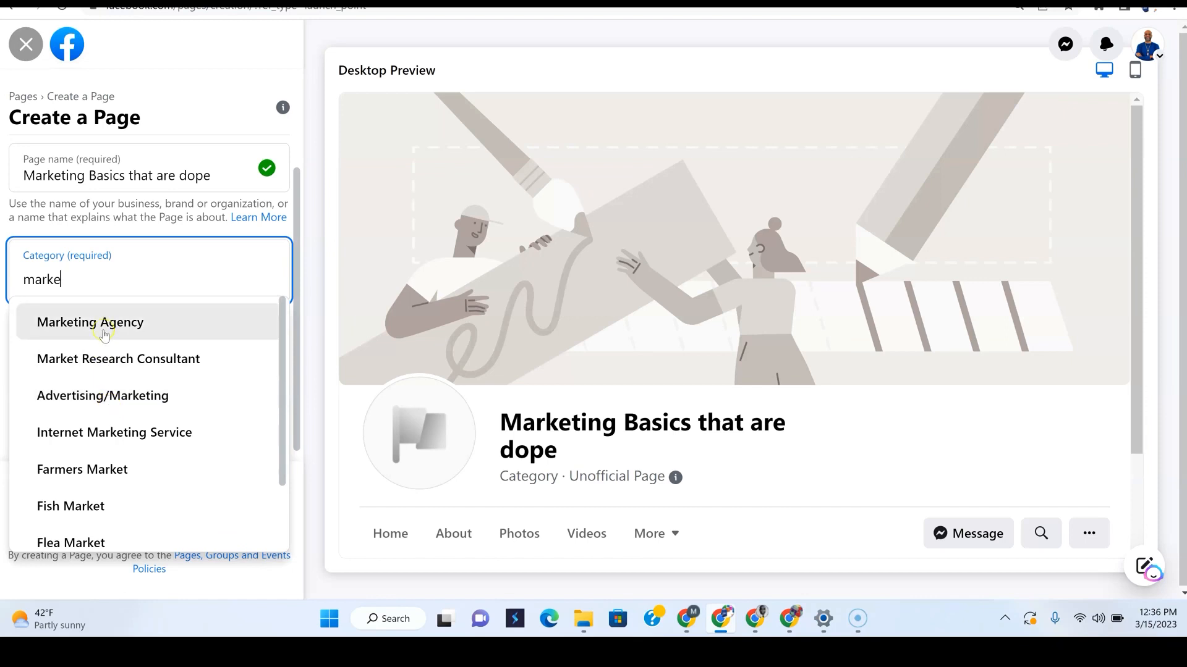
click(96, 431)
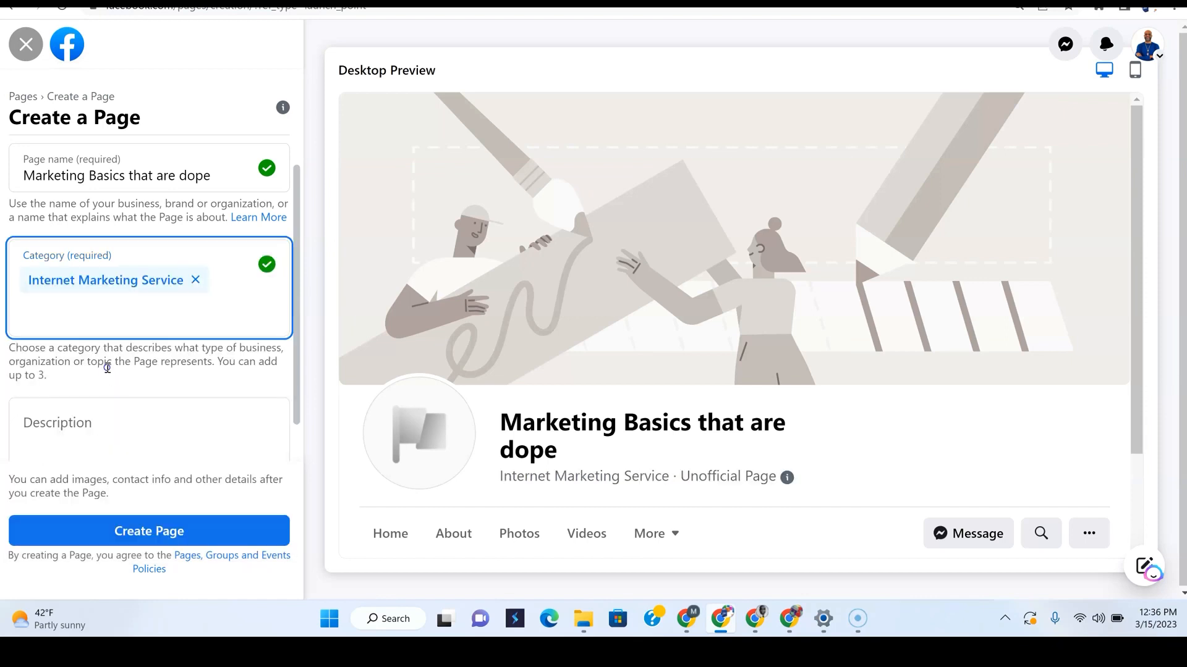
text(marke)
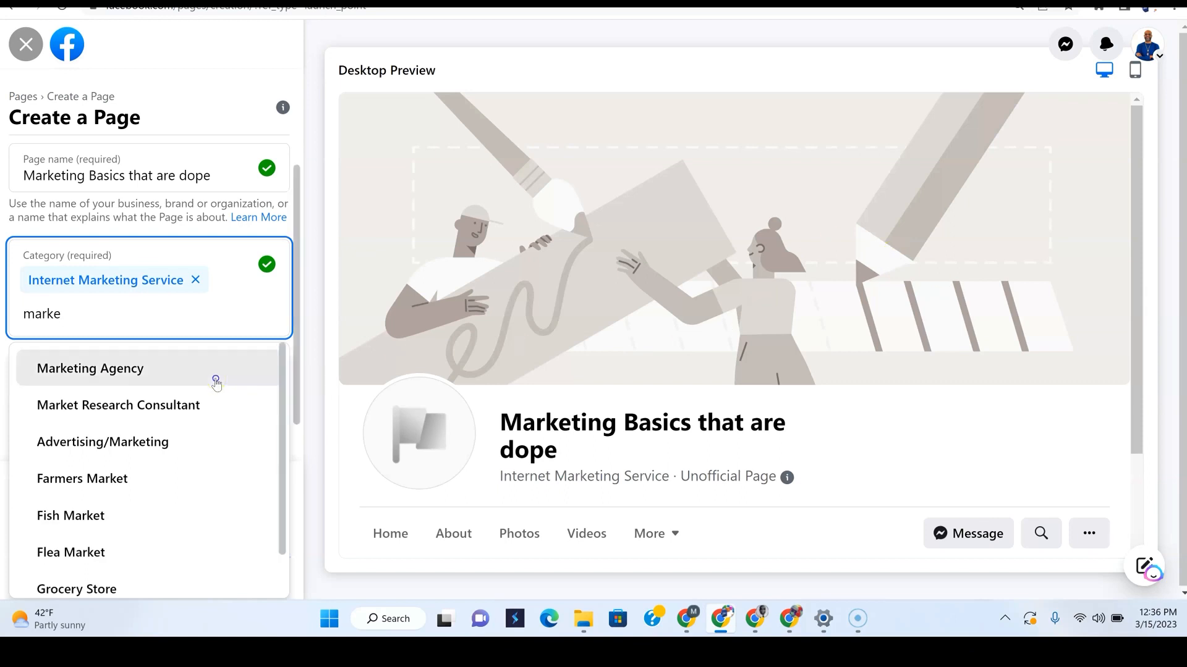
click(123, 374)
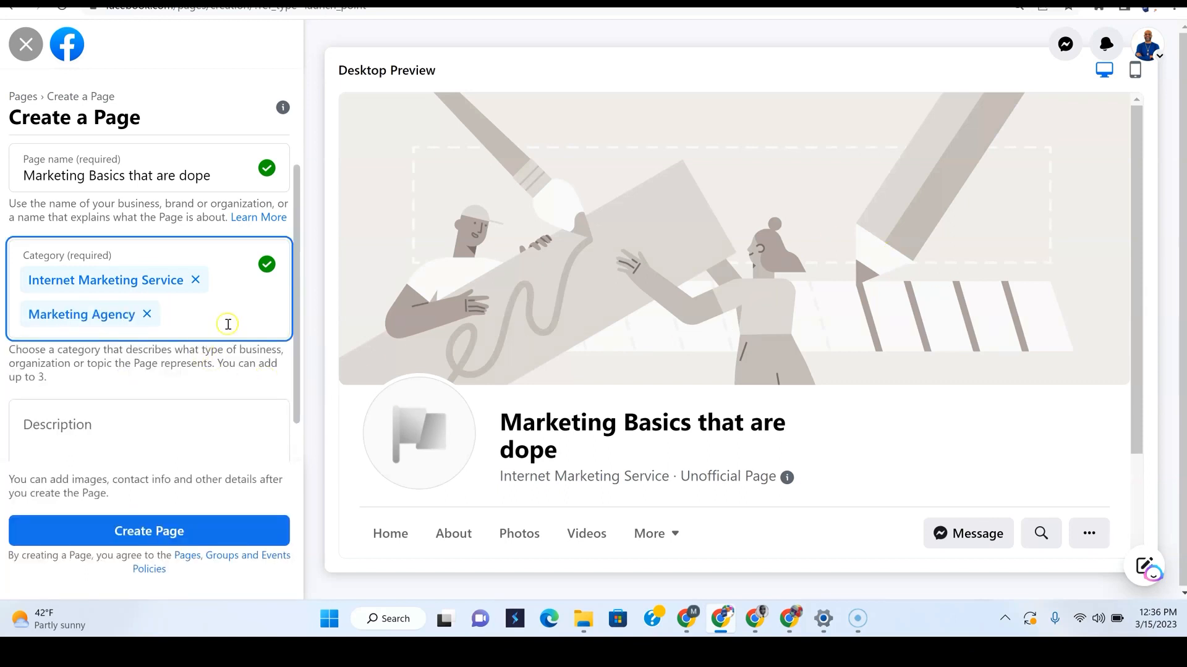
text(adver)
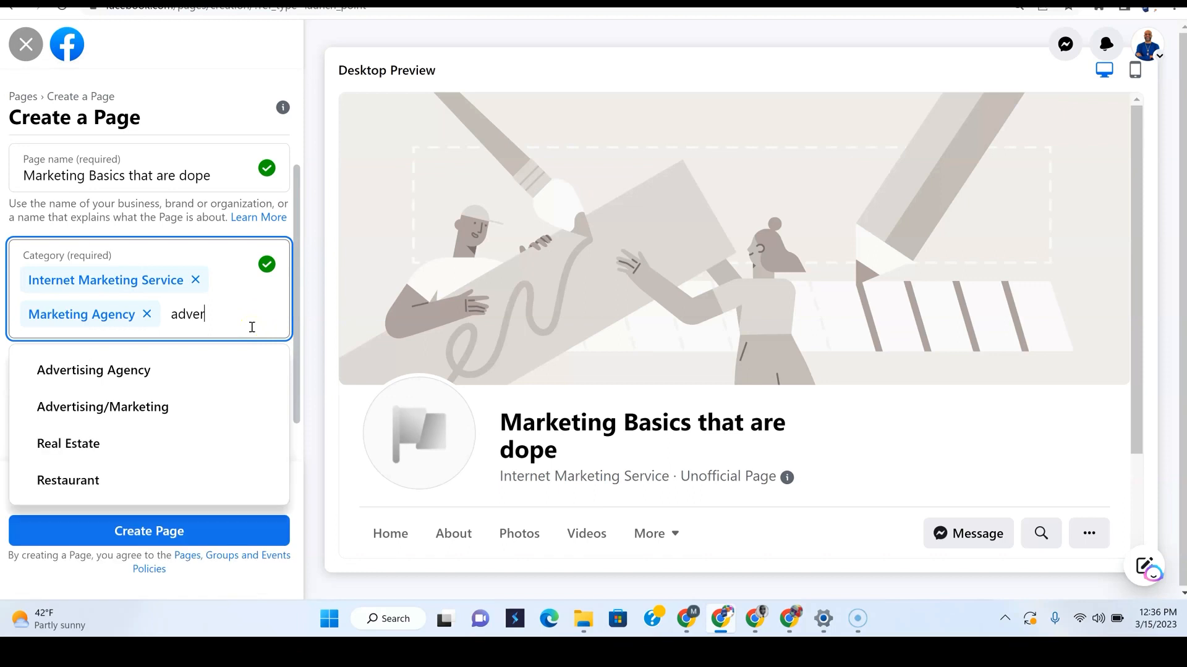
click(89, 419)
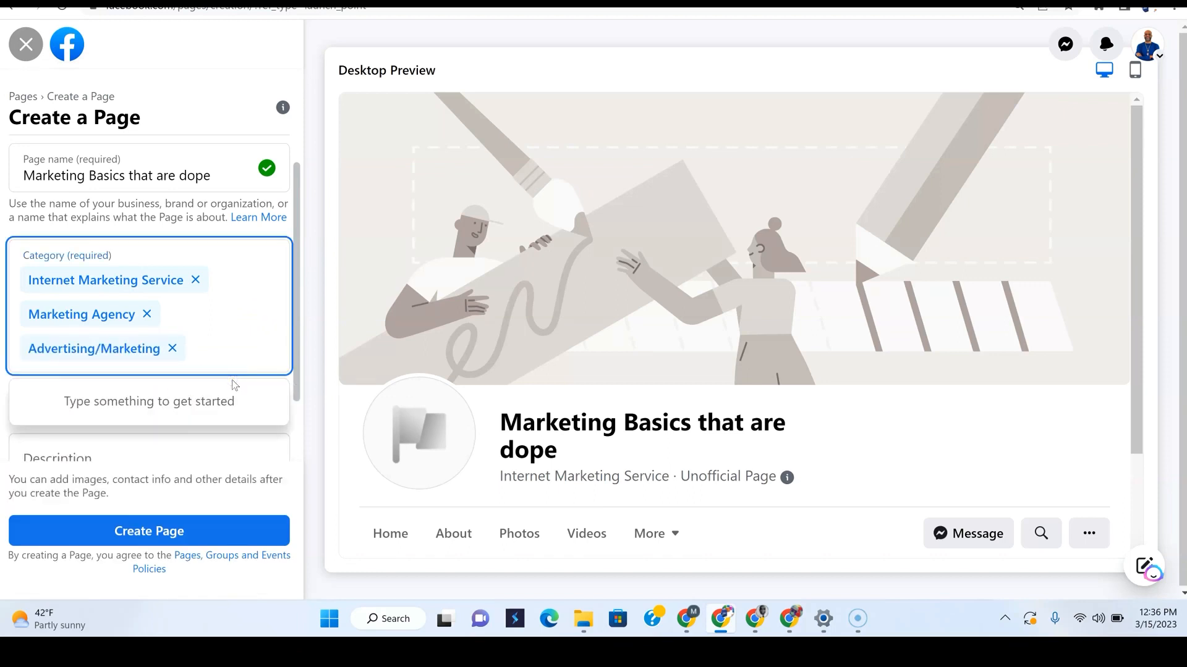
click(238, 337)
scroll(300, 396, down, 2)
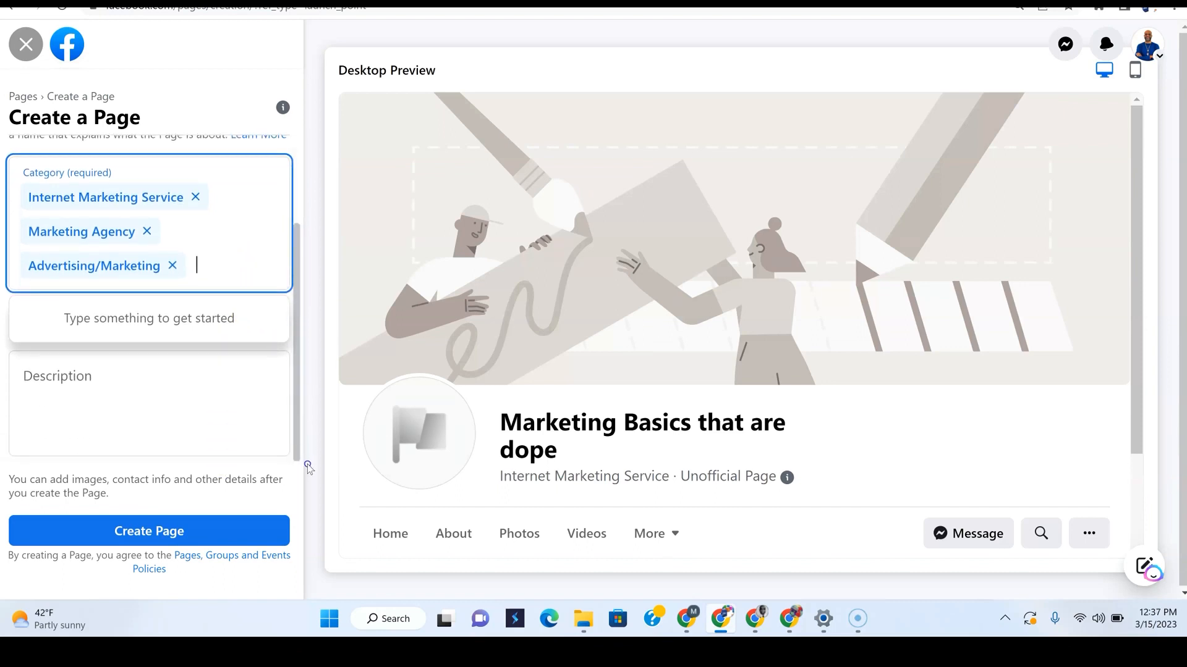
click(246, 415)
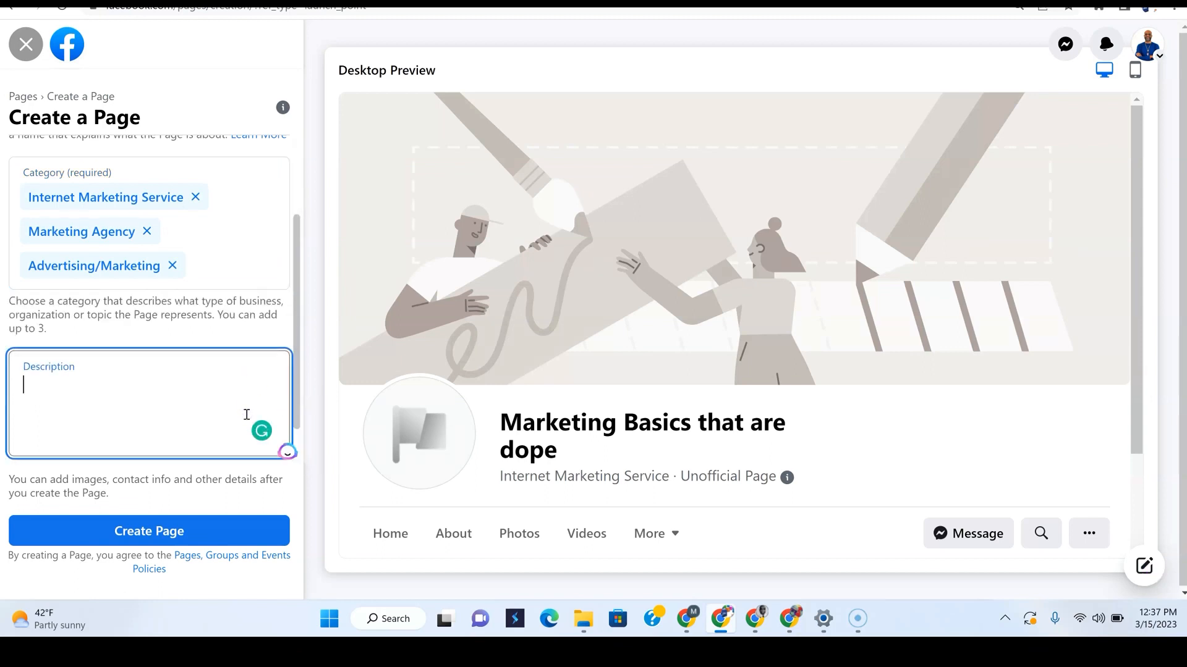
Enter the description 'We help businesses succeed through digital marketing', correcting the typos
click(174, 414)
text(We he)
text(businesses)
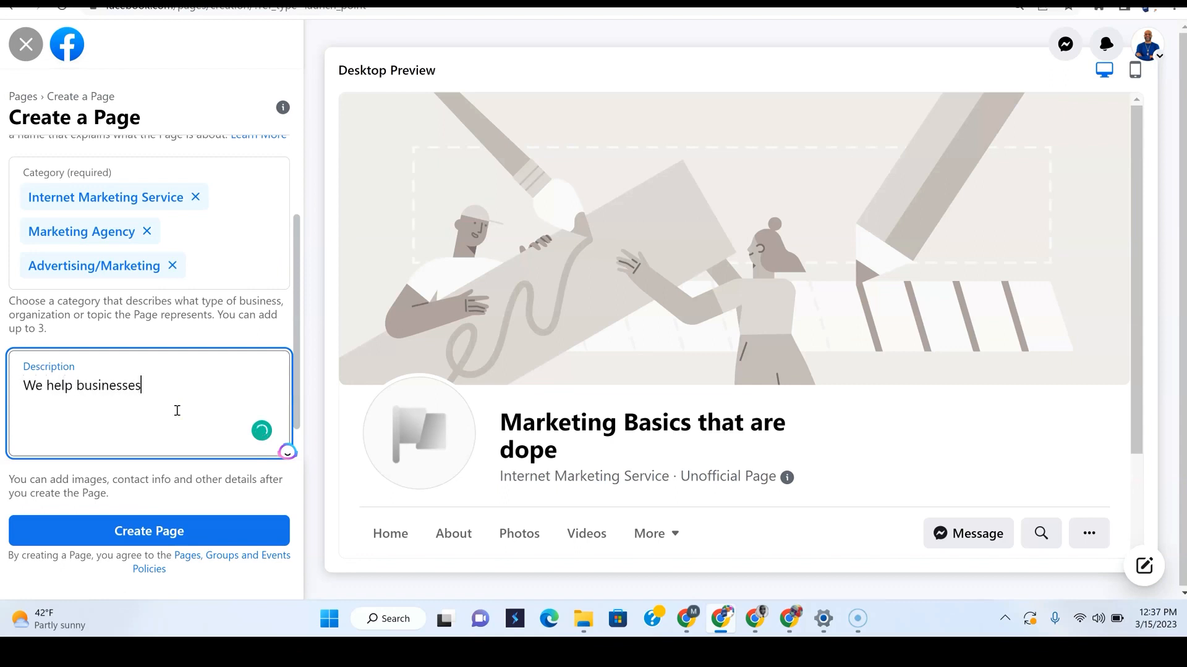
text( succes)
text(d through )
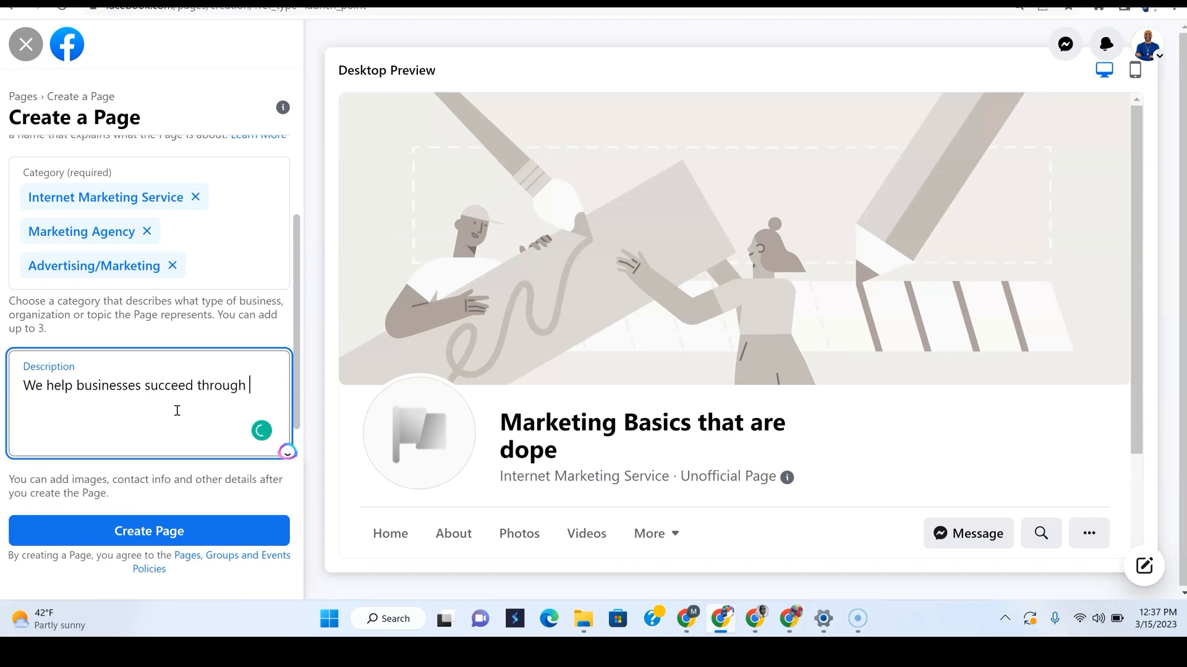
text(diigt)
key(BackSpace)
key(BackSpace)
key(BackSpace)
key(BackSpace)
text(igital marekin)
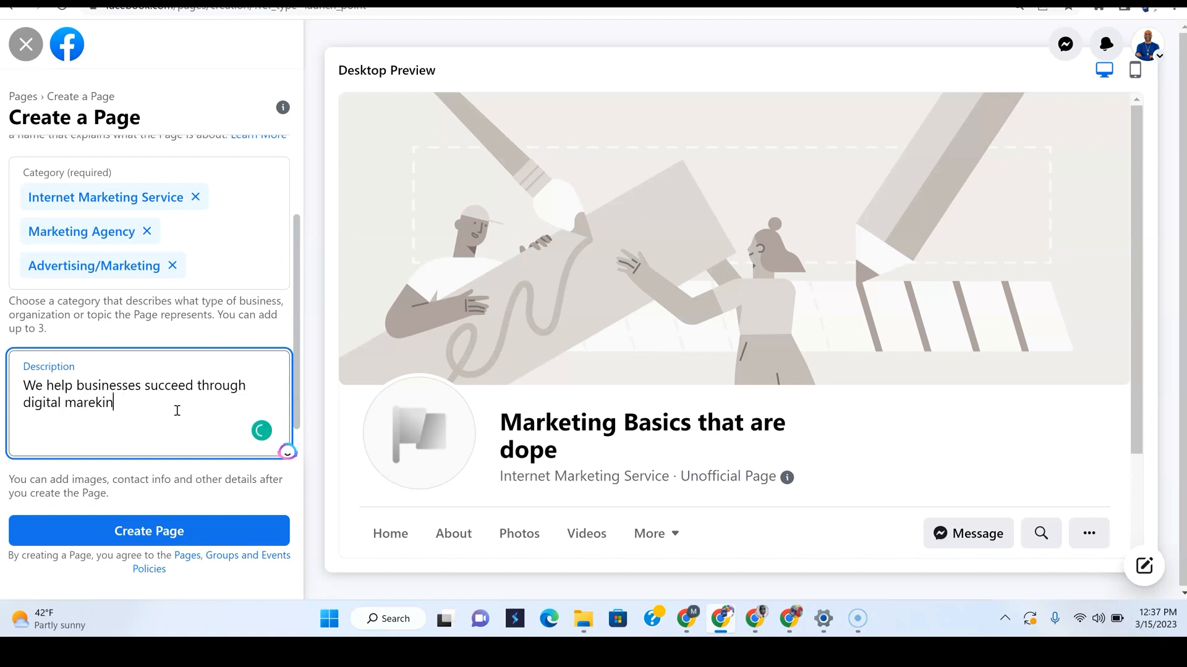
key(BackSpace)
key(BackSpace)
key(BackSpace)
key(BackSpace)
text(jeting)
key(BackSpace)
key(BackSpace)
key(BackSpace)
key(BackSpace)
text(rket)
key(BackSpace)
key(BackSpace)
key(BackSpace)
key(BackSpace)
text(arketing)
Scroll the preview to confirm the description appears in the About section
scroll(627, 389, down, 2)
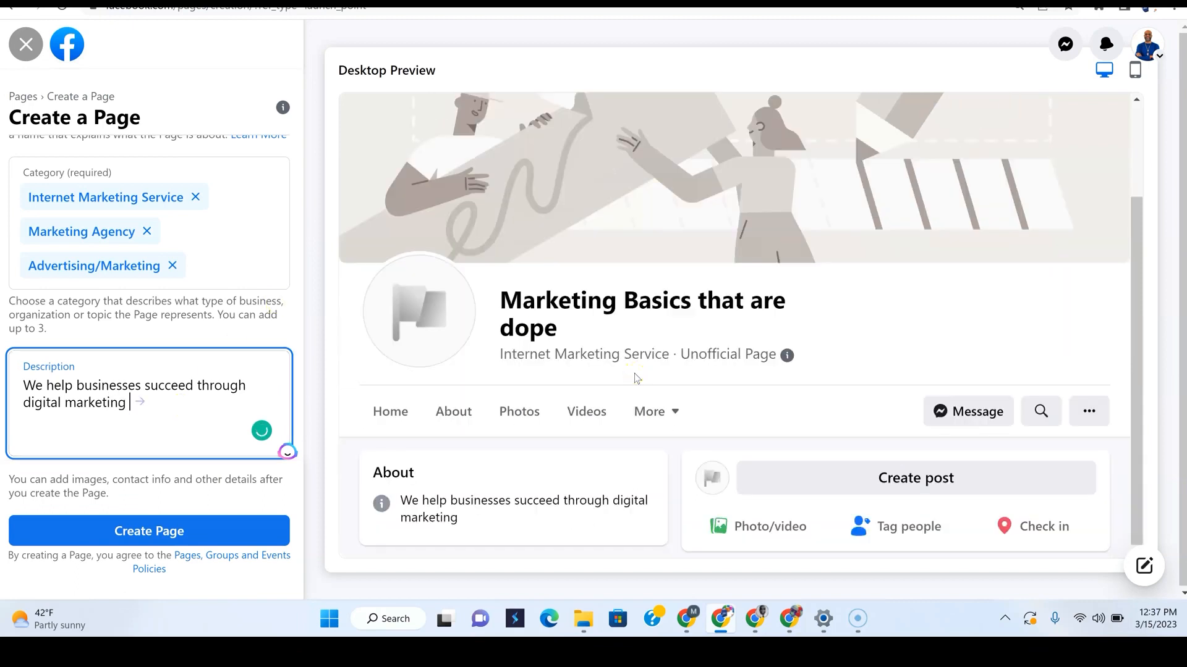
scroll(142, 248, up, 3)
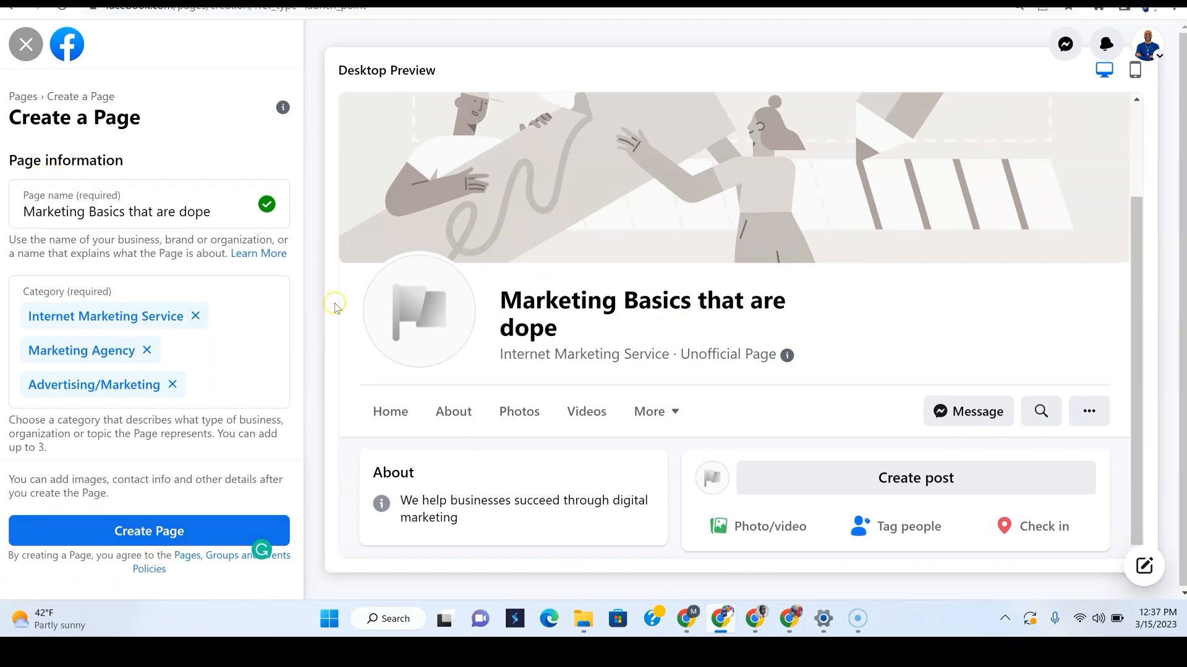
scroll(71, 336, down, 3)
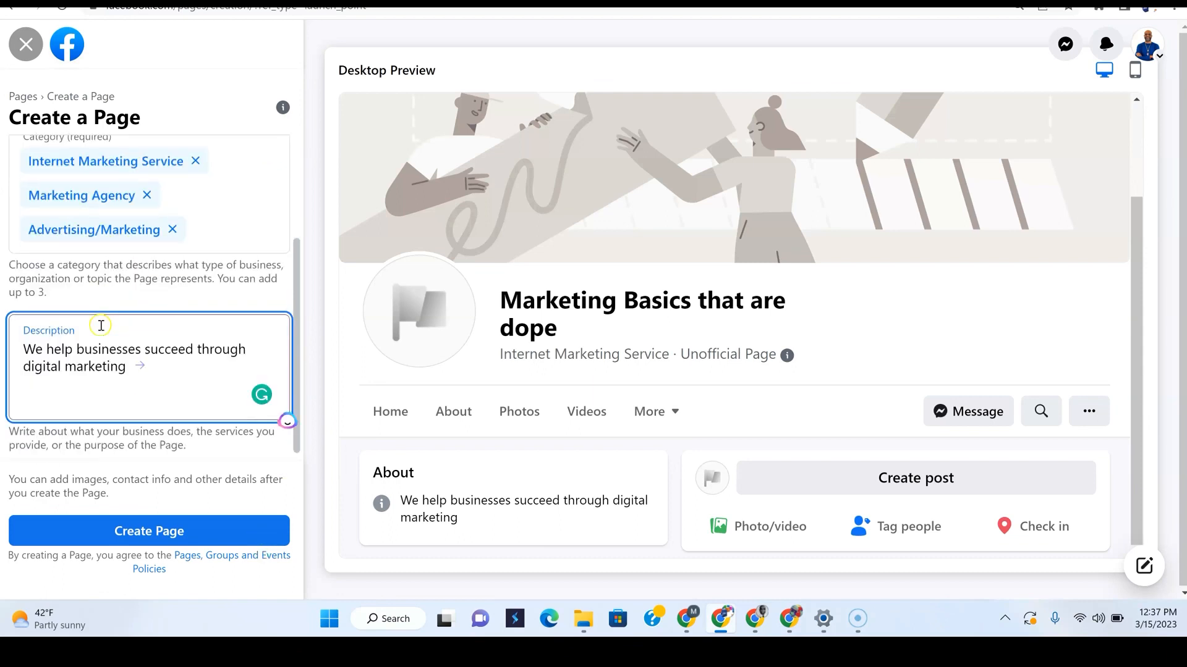
scroll(98, 326, up, 3)
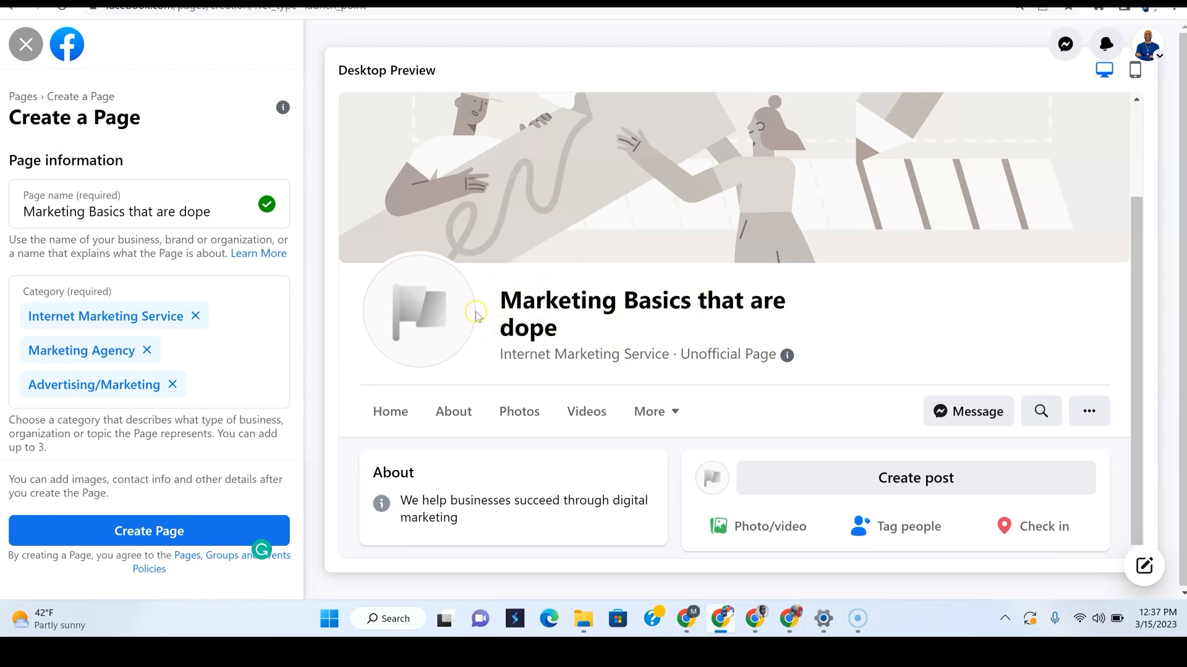
Confirm a trailing '!' is rejected in the Page name, delete it, and drop the Internet Marketing Service category
click(222, 214)
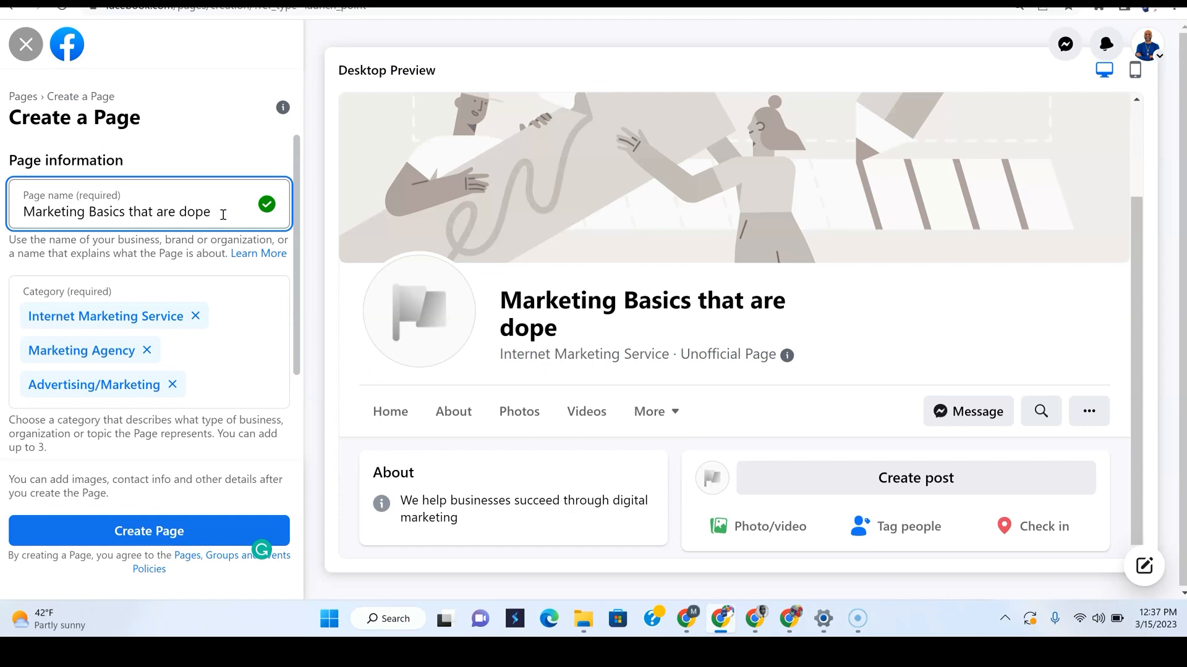
text(!)
click(206, 148)
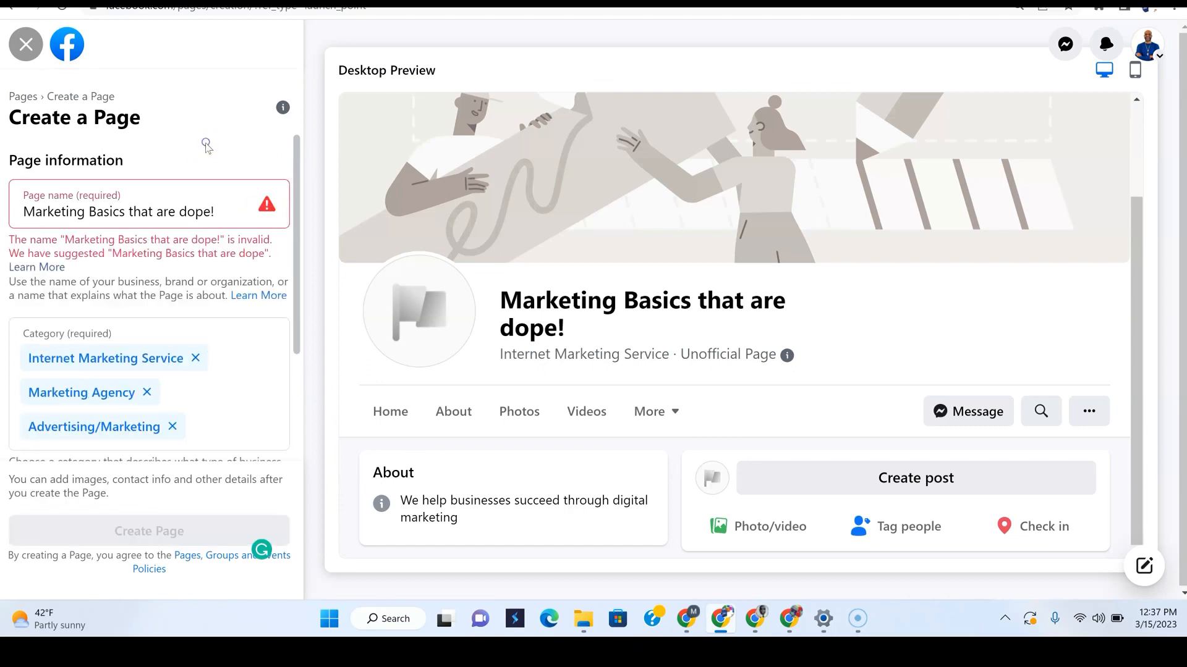
click(228, 214)
key(BackSpace)
click(227, 218)
click(206, 254)
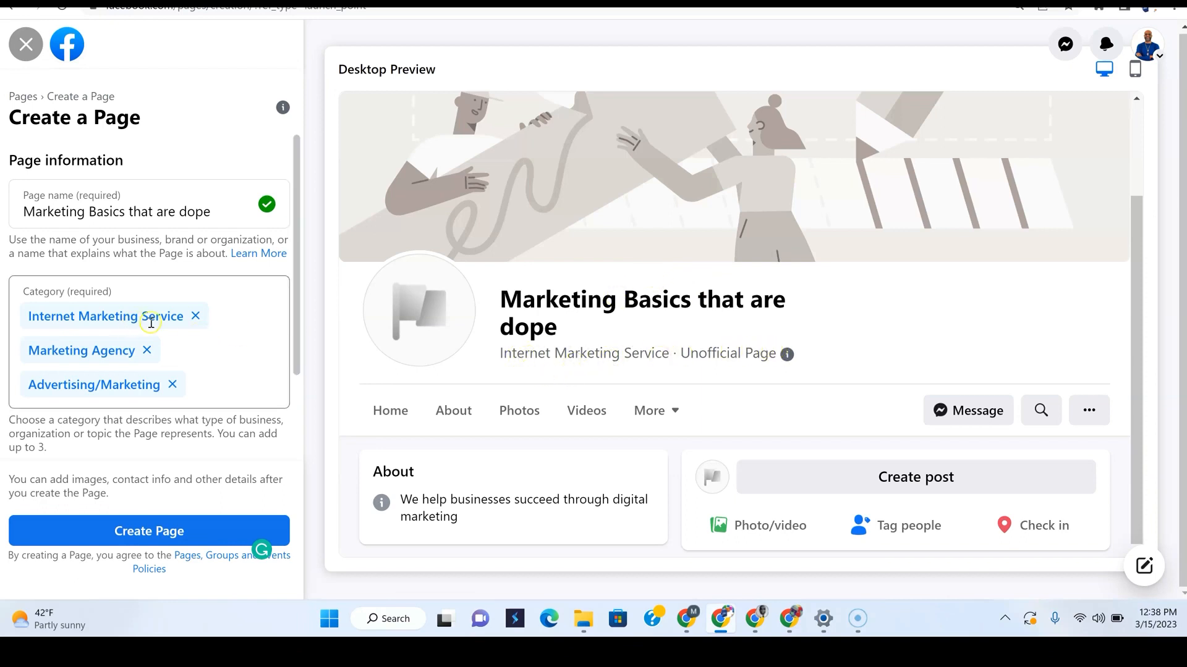
click(196, 317)
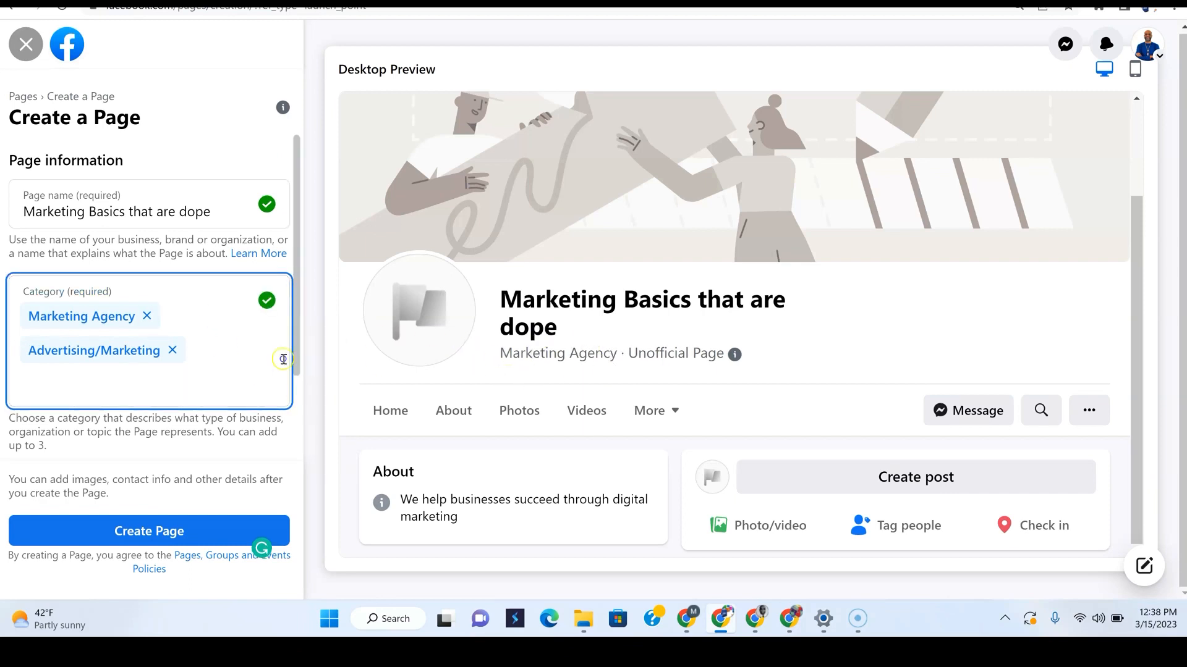
Search 'inter' and re-add Internet Marketing Service after Marketing Agency and Advertising/Marketing
click(217, 356)
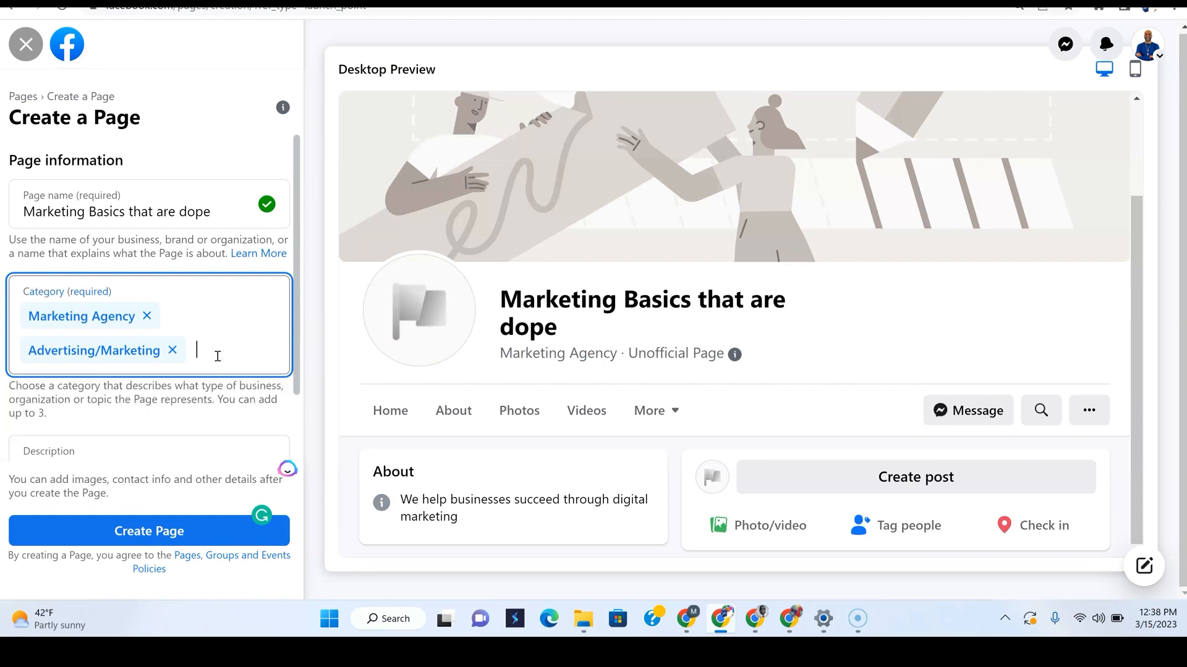
text(inter)
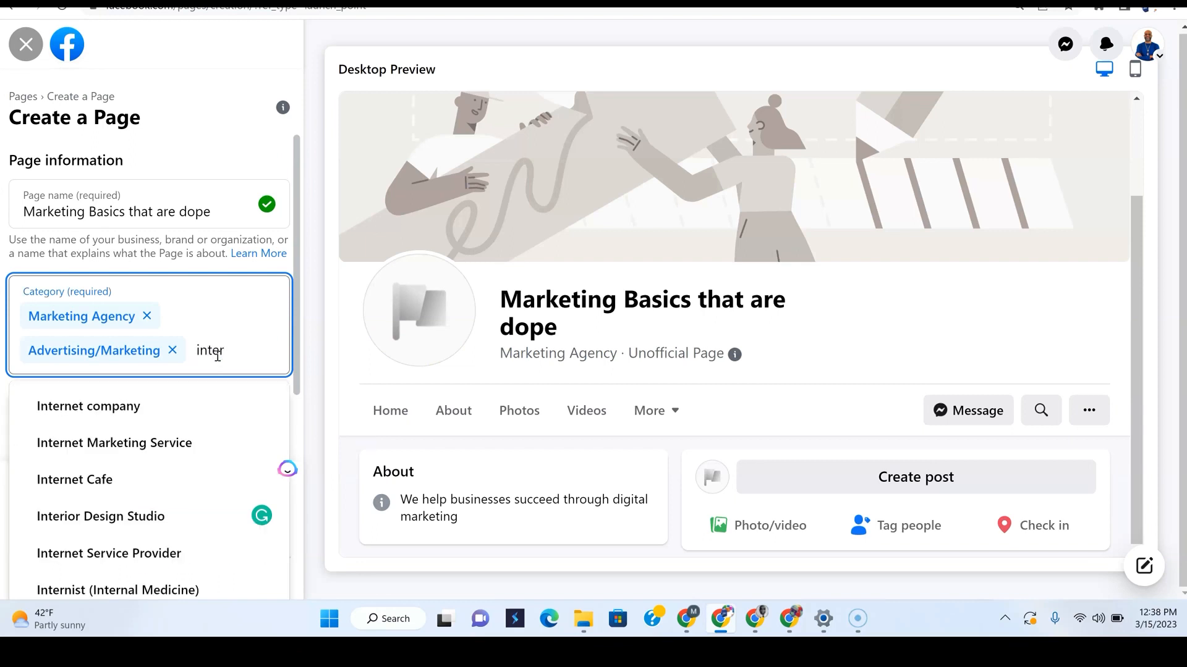
click(57, 444)
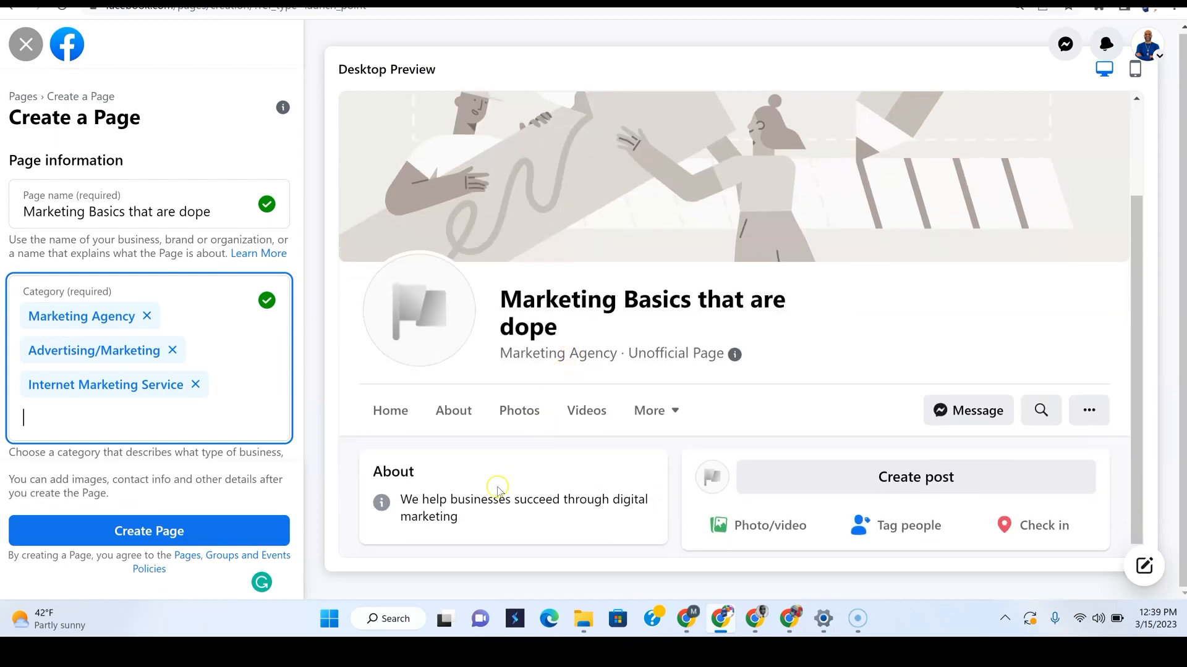
scroll(87, 374, down, 3)
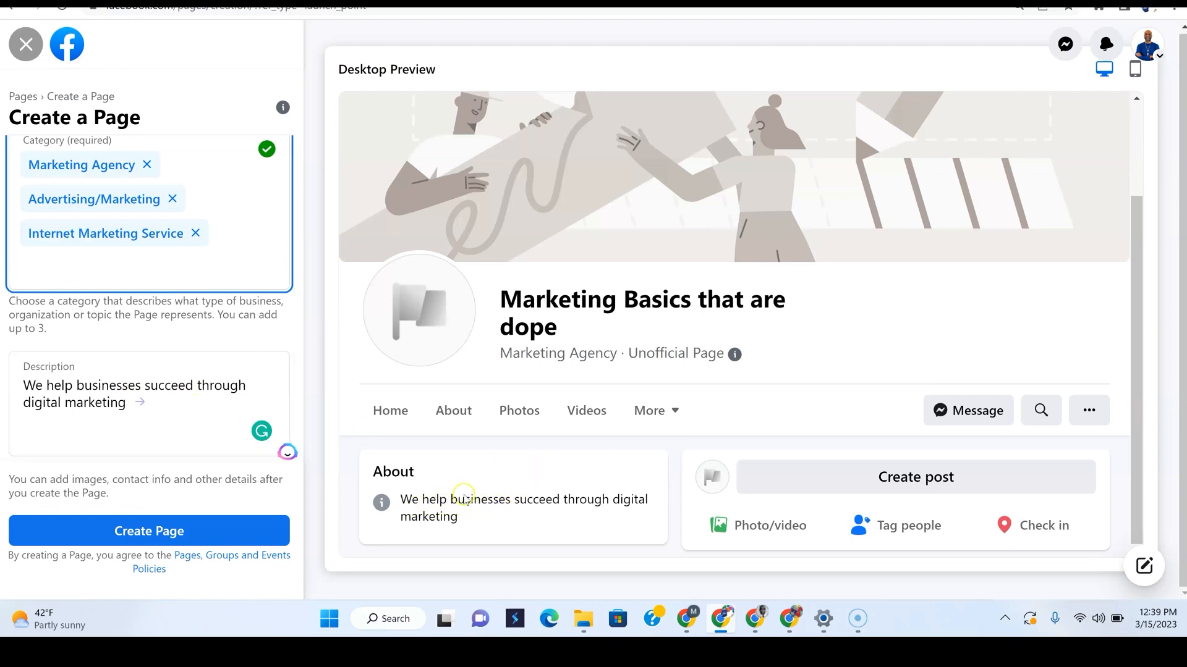
click(157, 408)
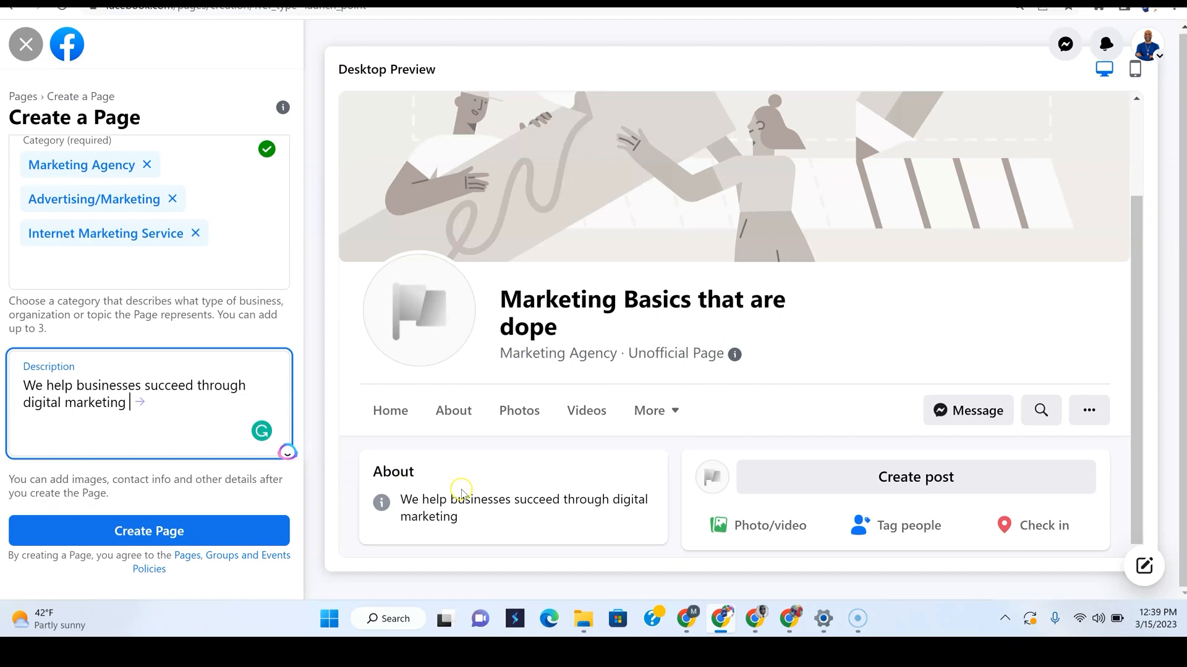
scroll(239, 259, up, 3)
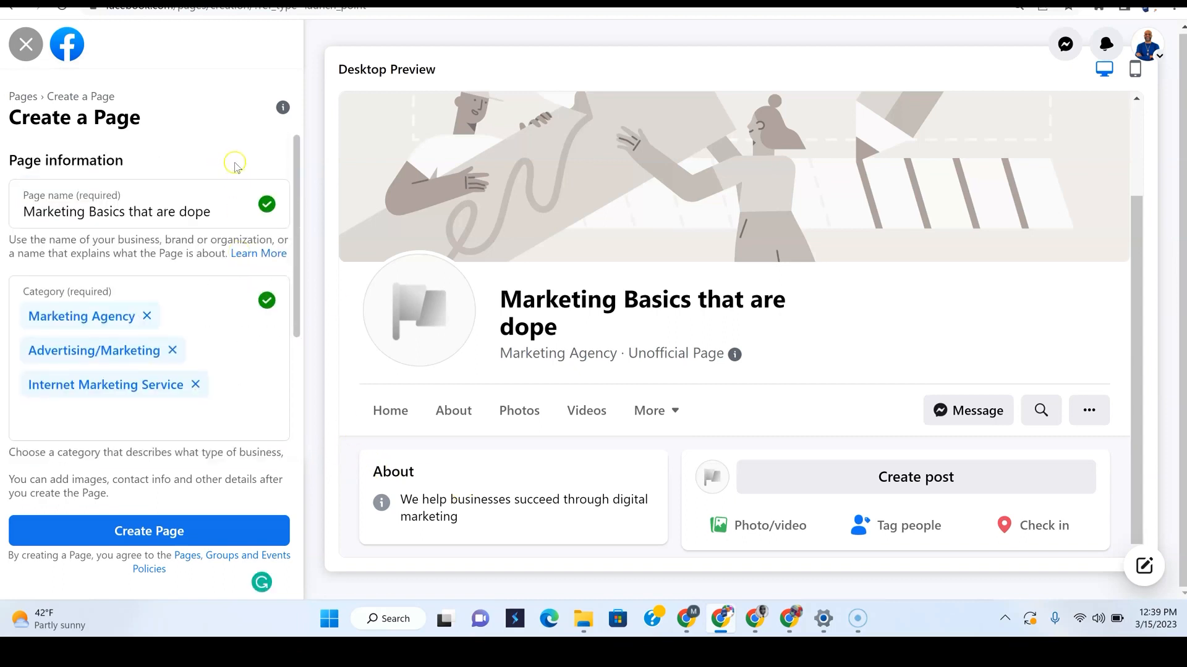
scroll(201, 279, down, 3)
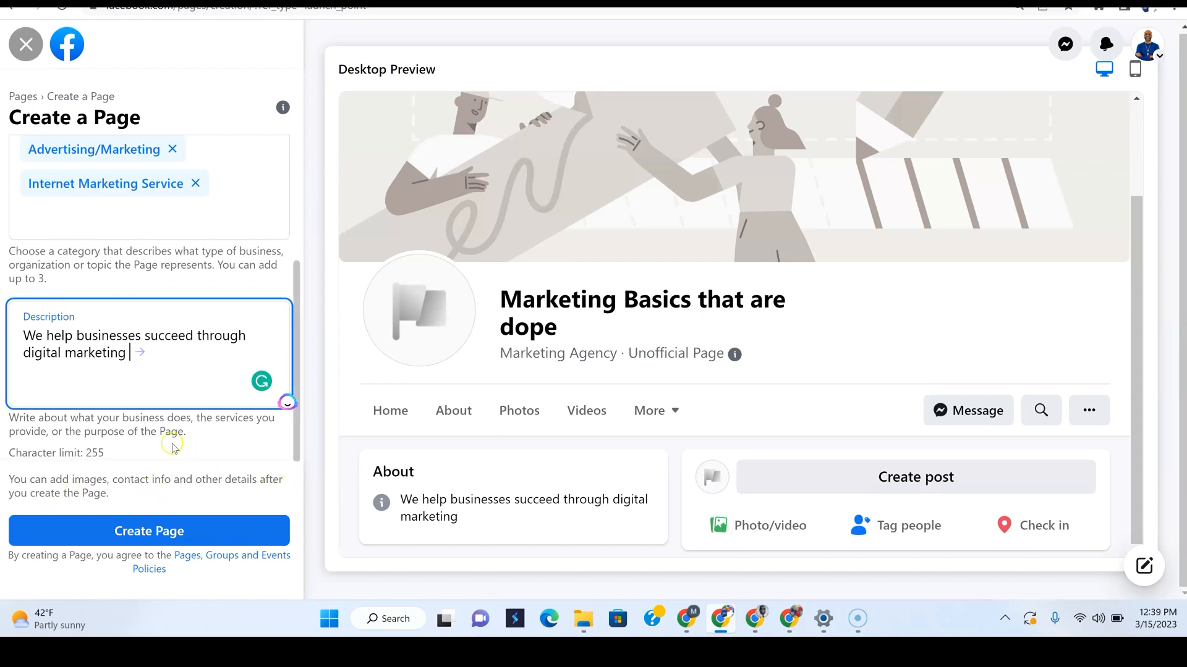
scroll(185, 427, up, 3)
scroll(398, 408, up, 1)
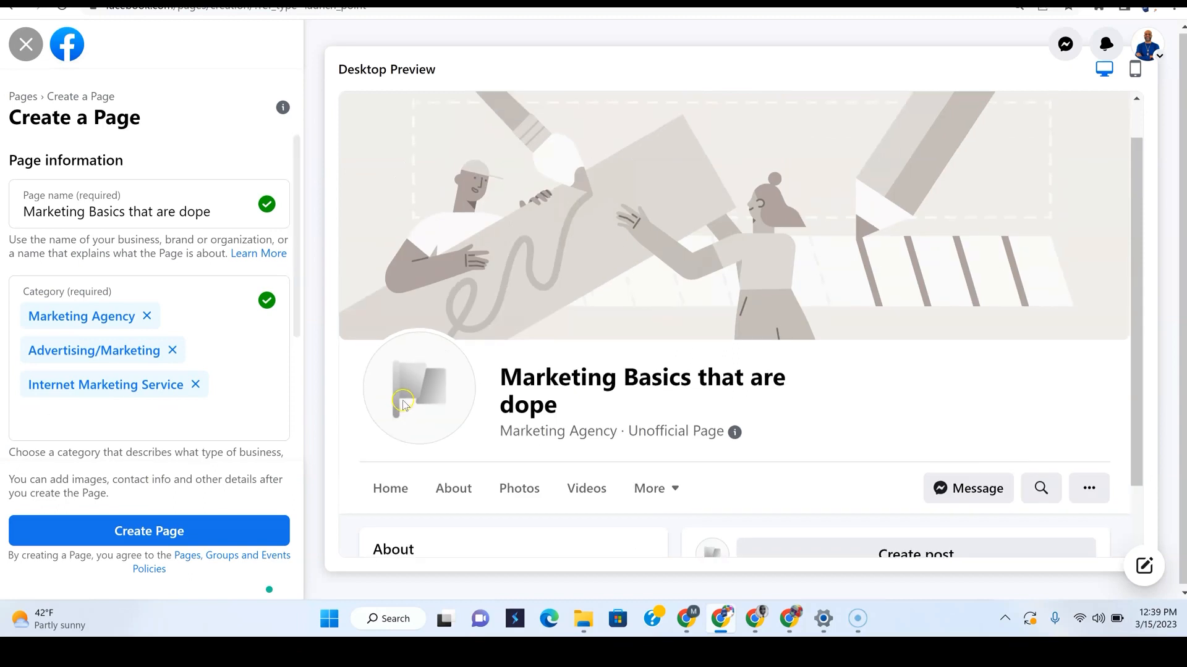
scroll(433, 389, up, 1)
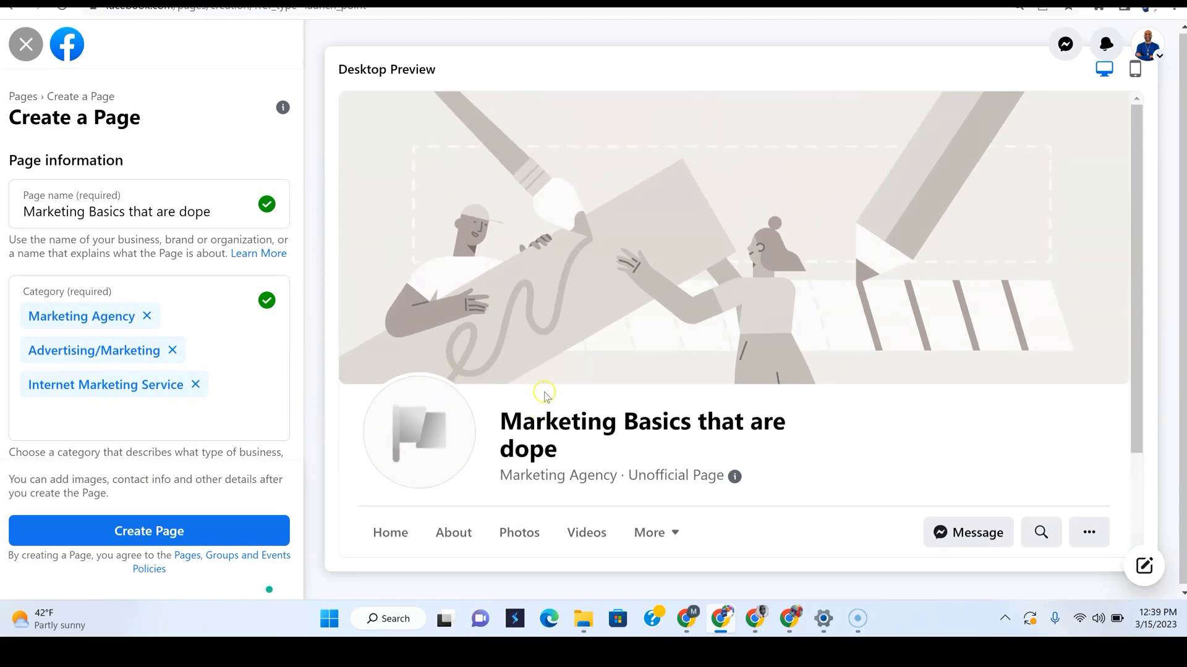
scroll(543, 398, down, 2)
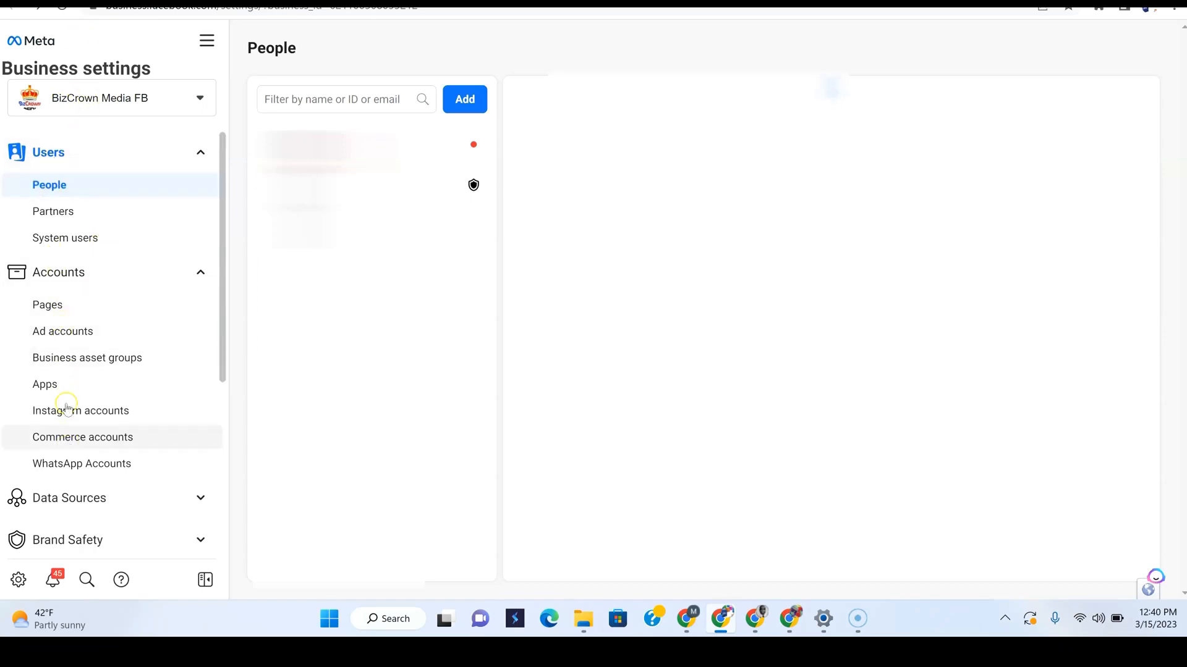
Open Accounts > Pages in Business settings to see the business's Page and who has access
click(60, 314)
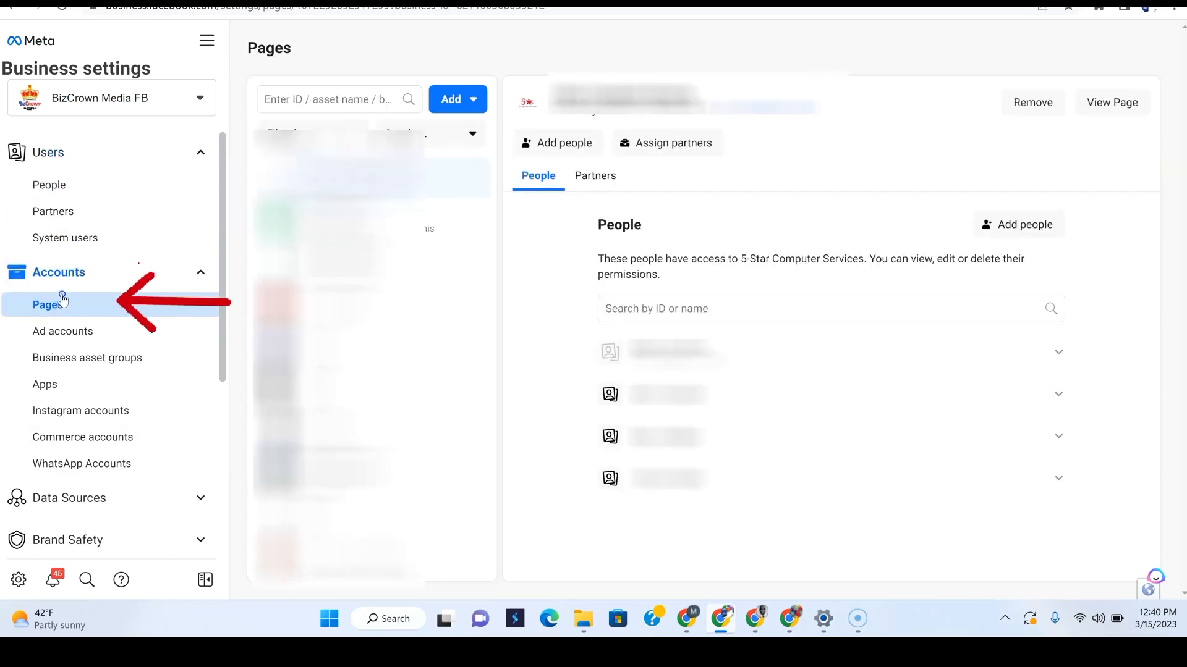
click(475, 104)
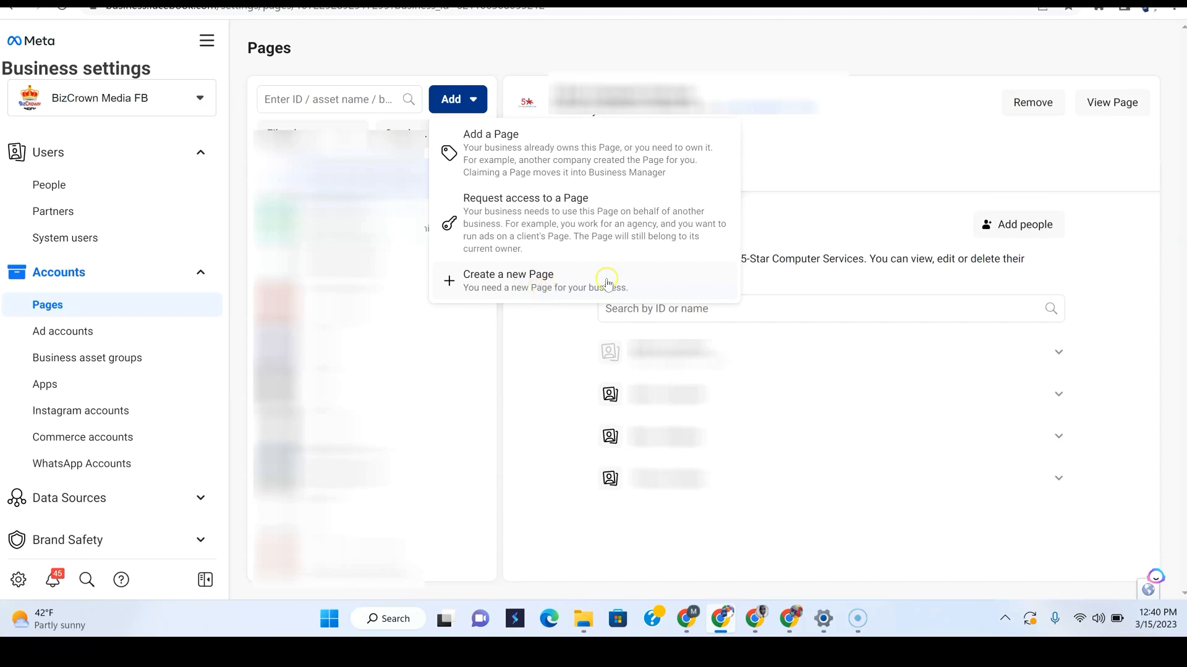
click(546, 276)
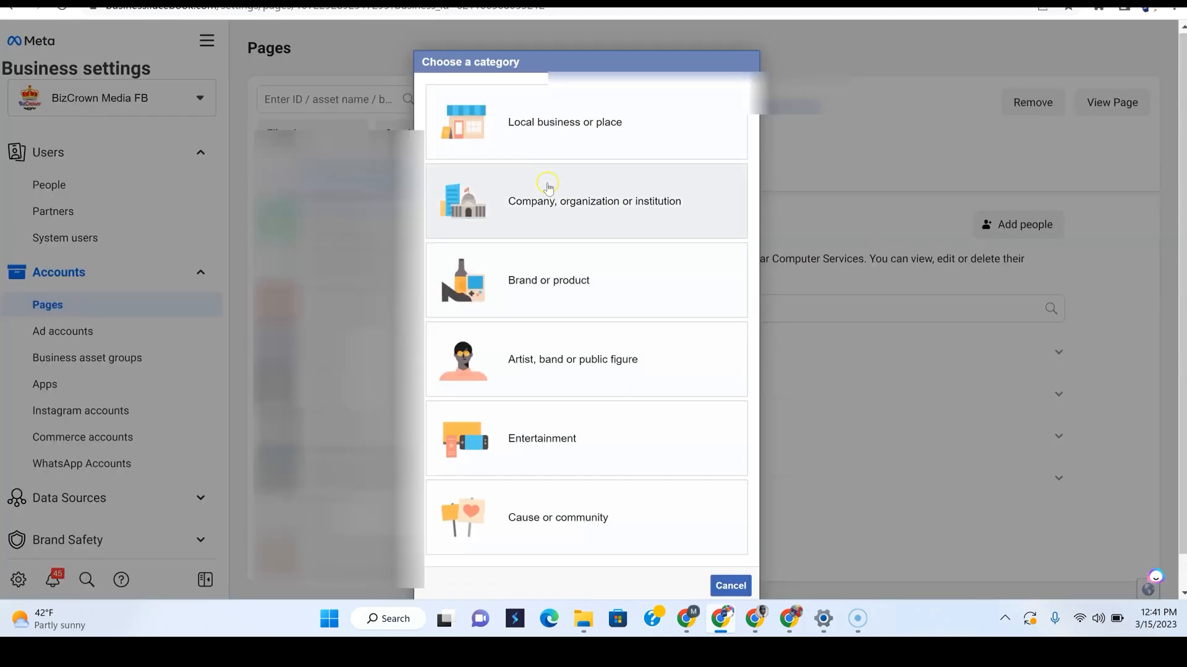
click(543, 172)
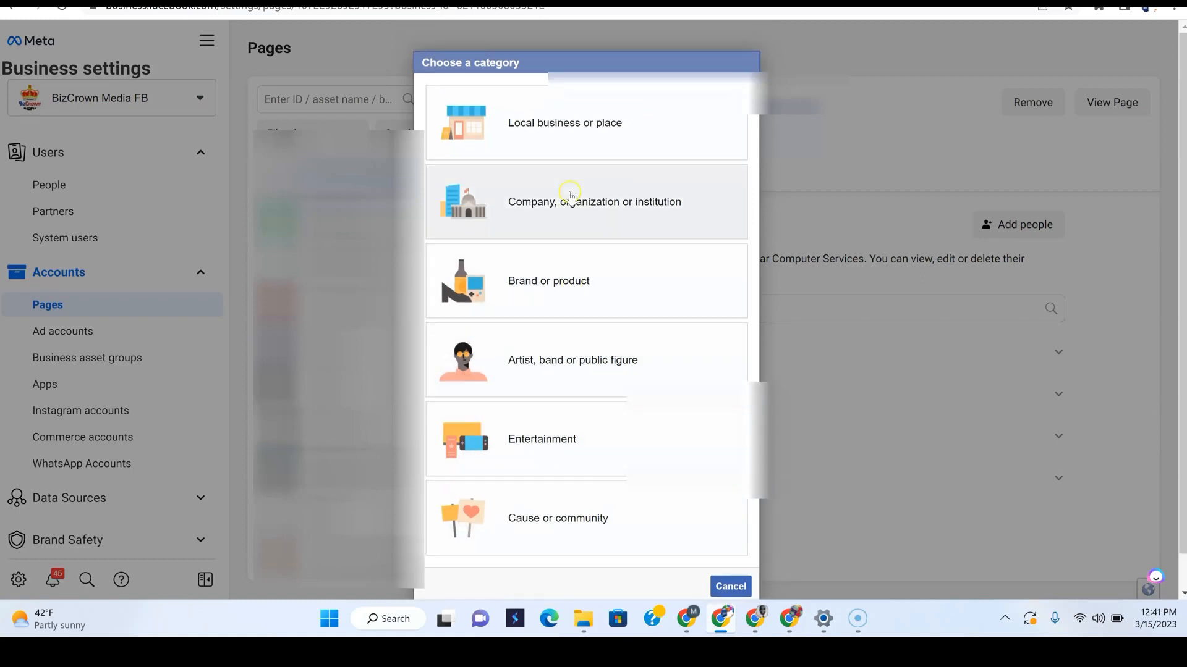
click(592, 142)
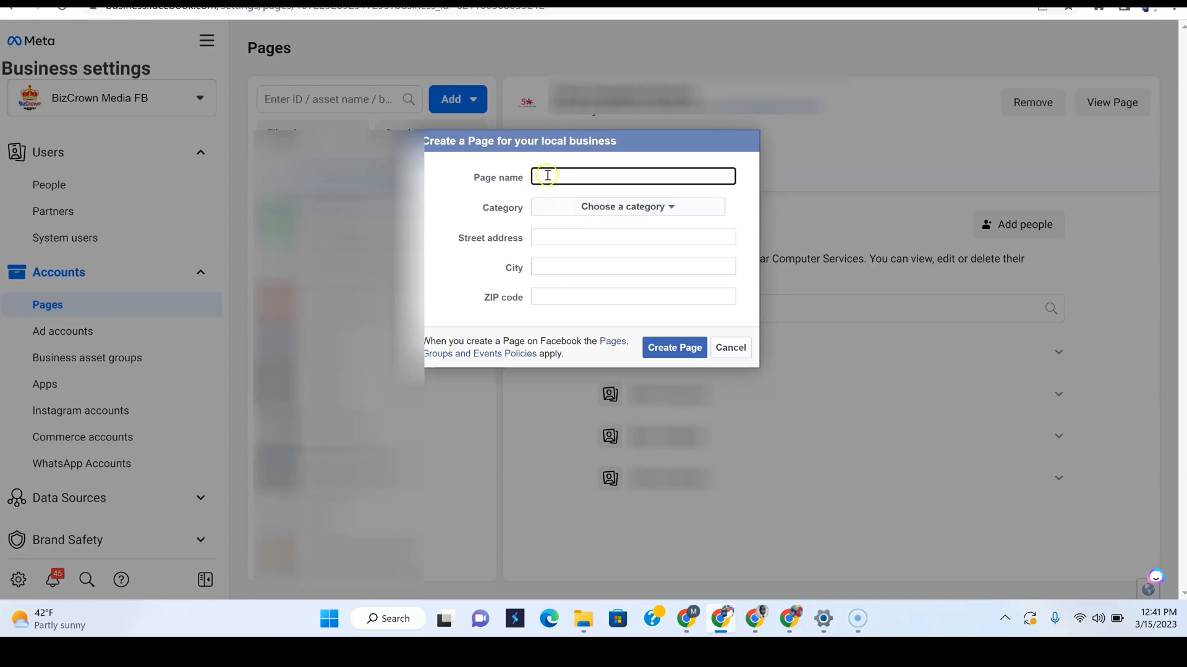
click(545, 212)
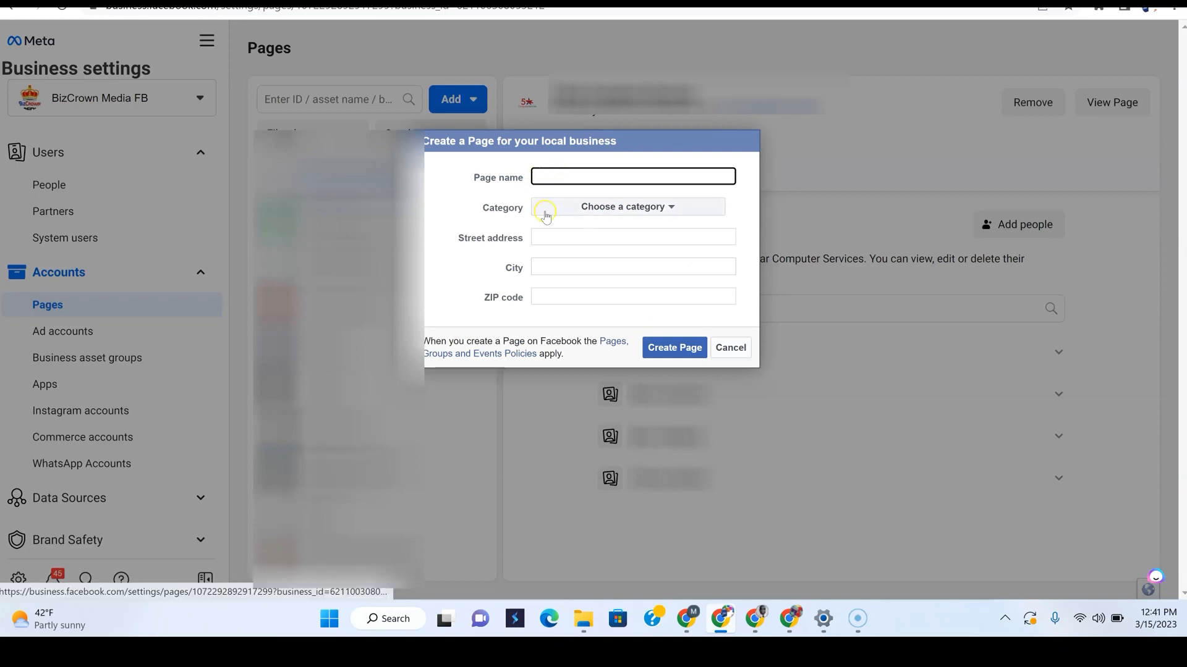
click(544, 216)
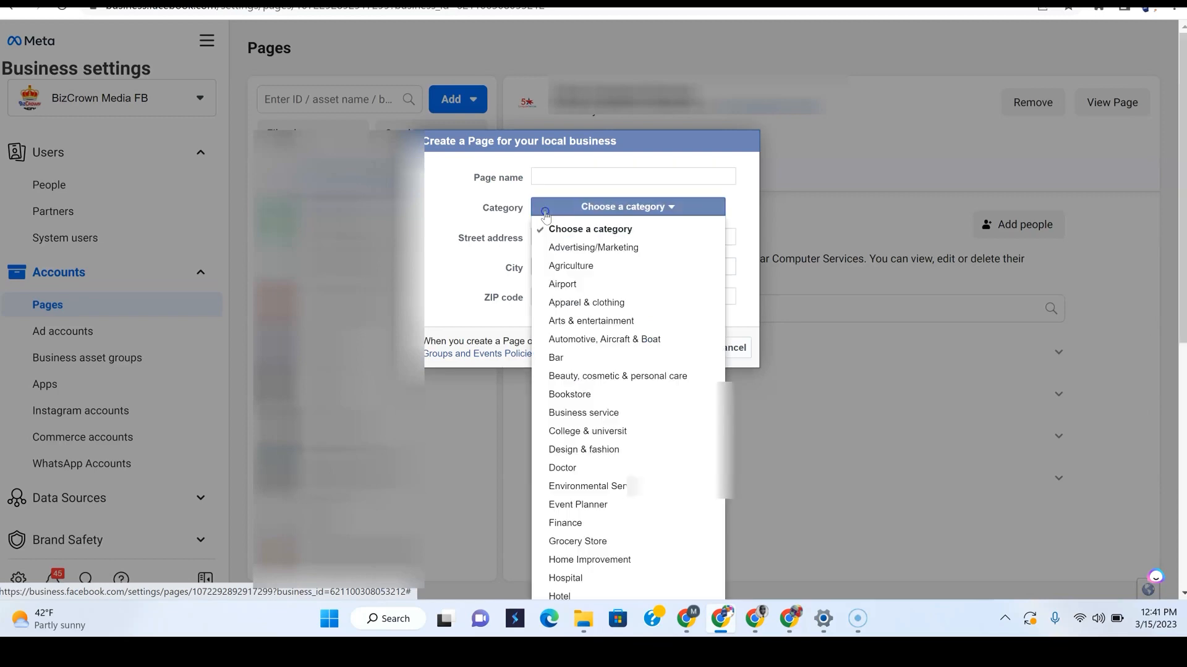
click(458, 201)
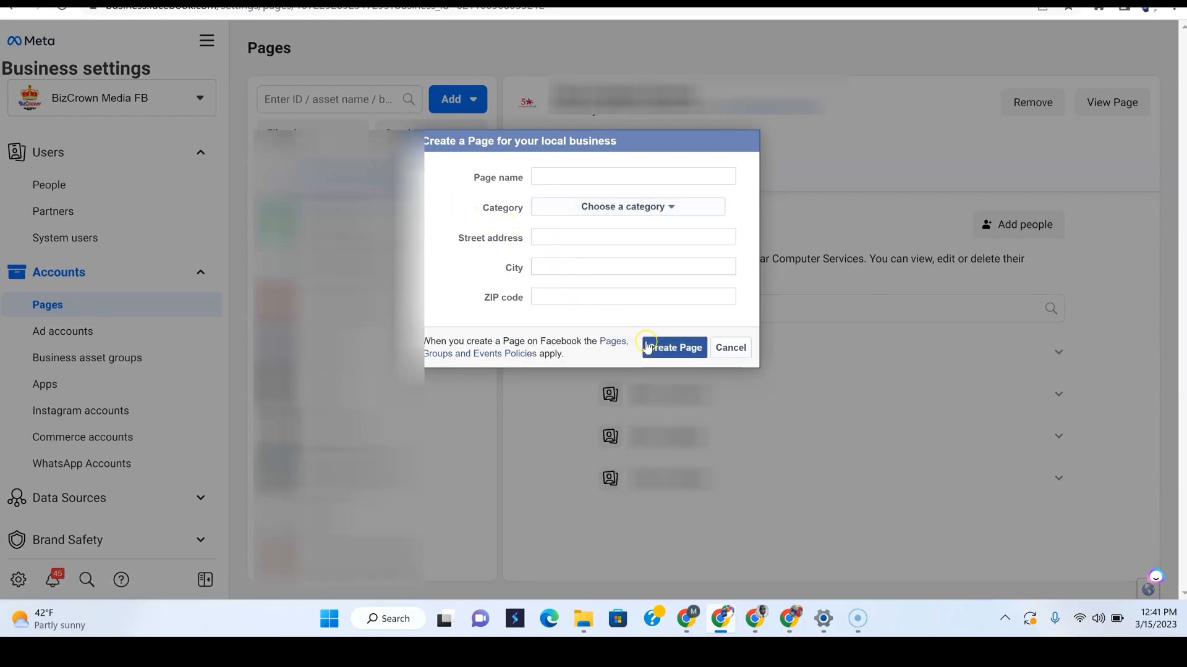
click(730, 347)
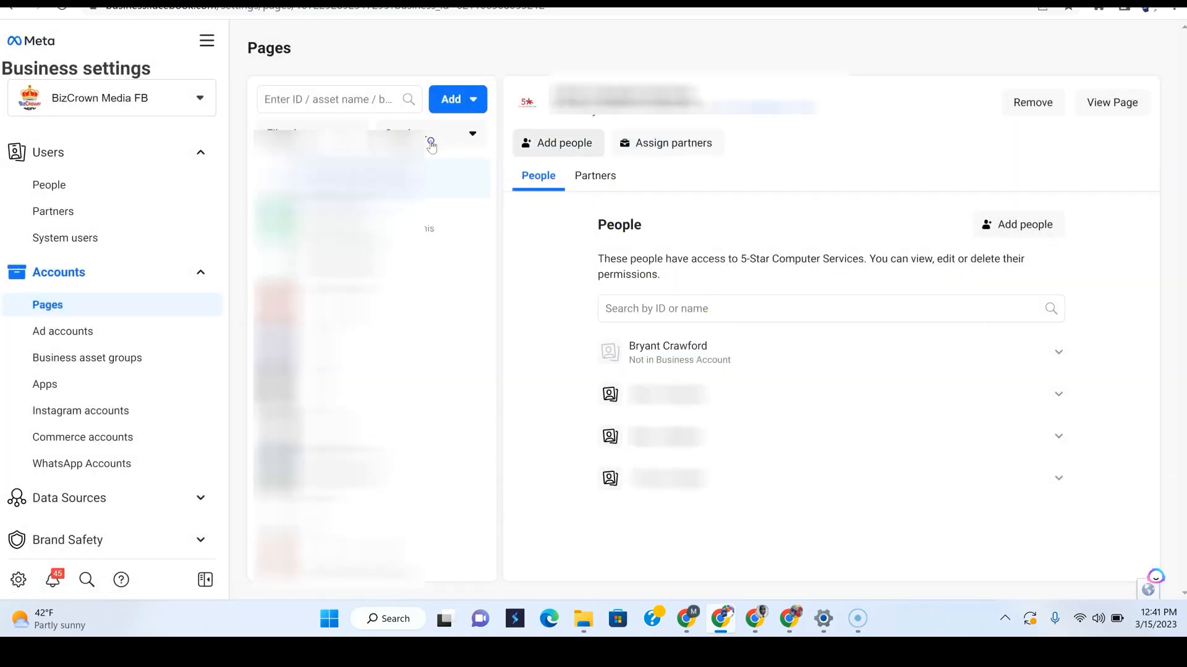
Try creating a company, organization or institution Page from Add, then cancel it
click(456, 101)
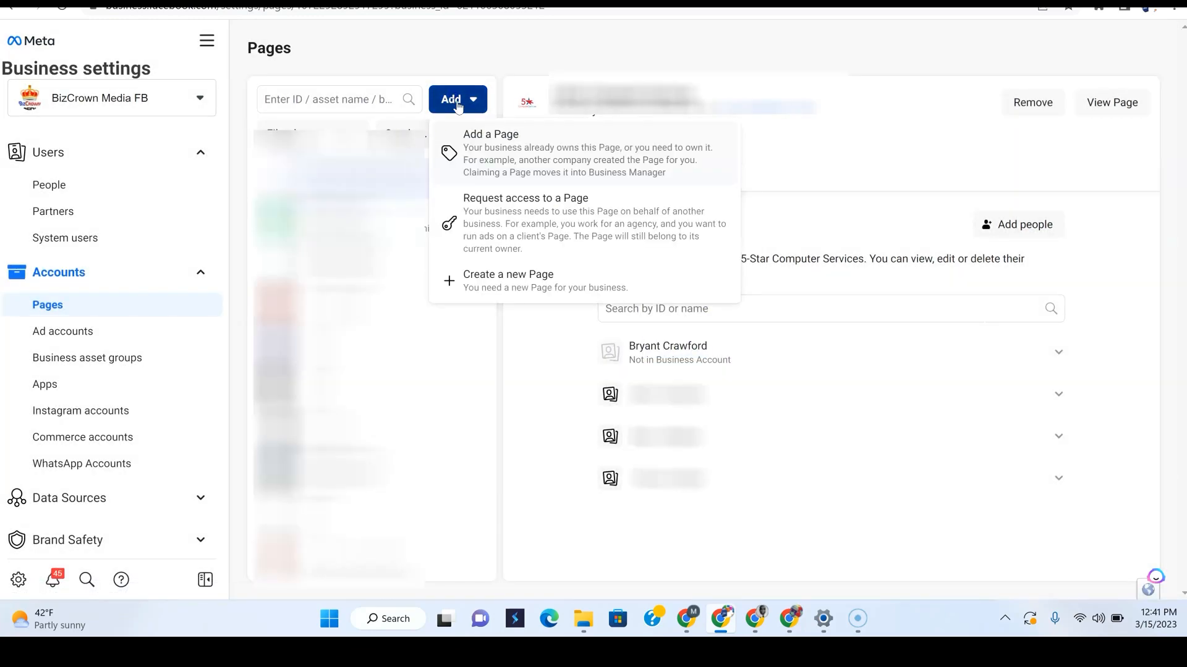
click(518, 285)
click(553, 217)
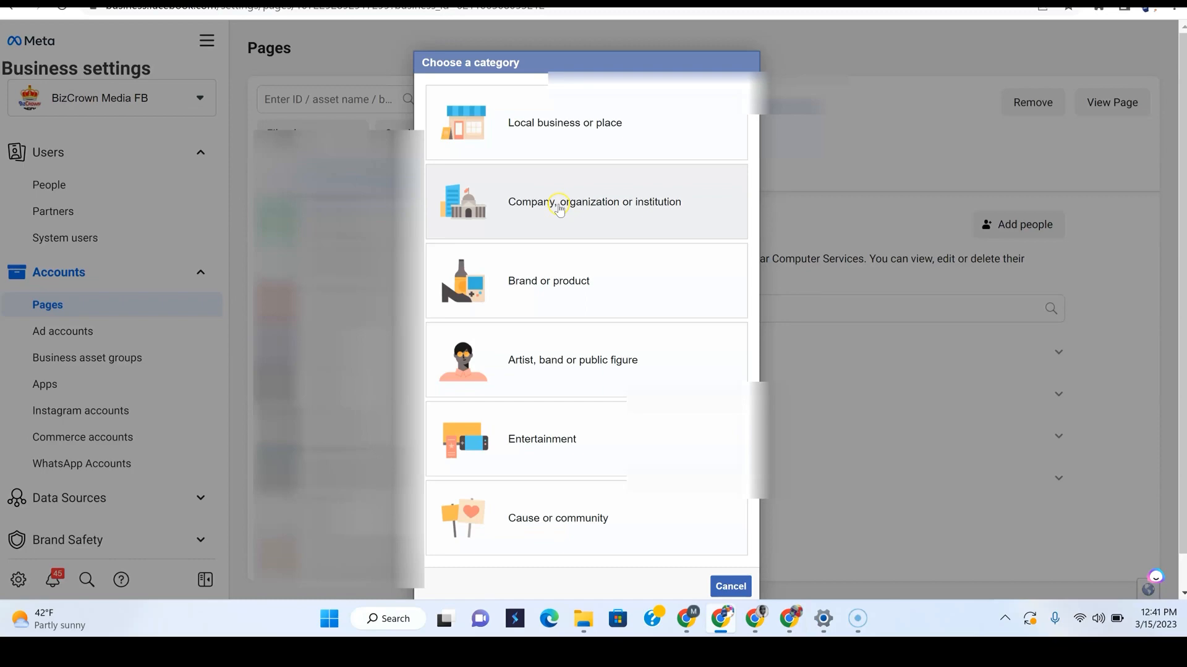
click(559, 210)
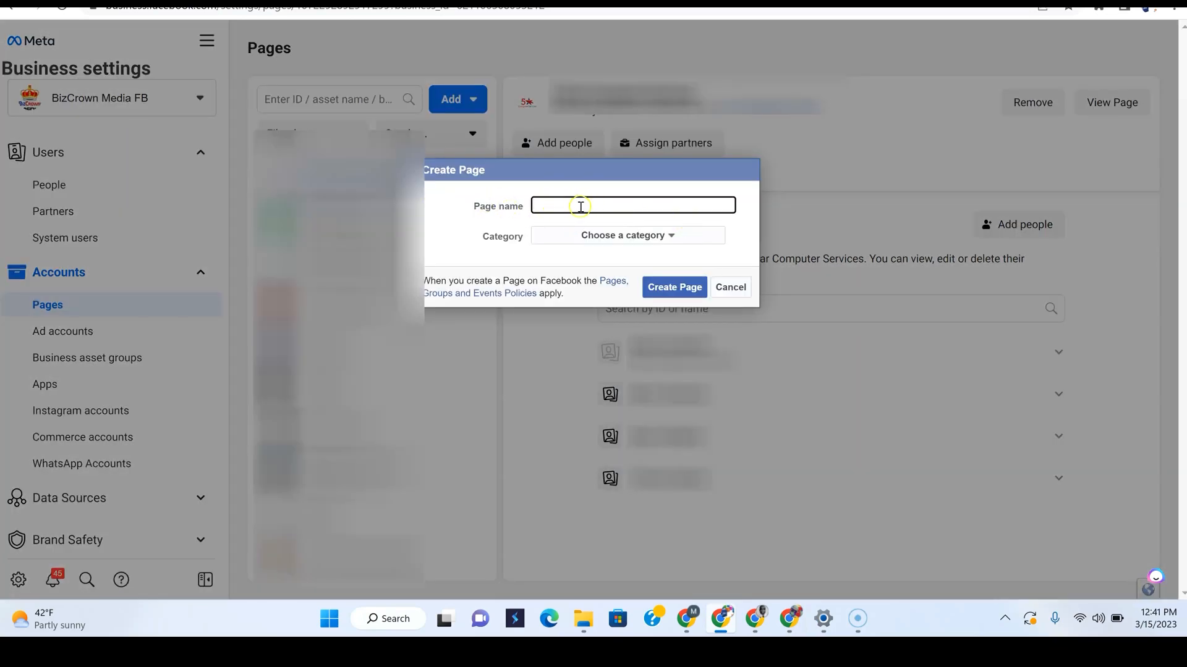
click(729, 287)
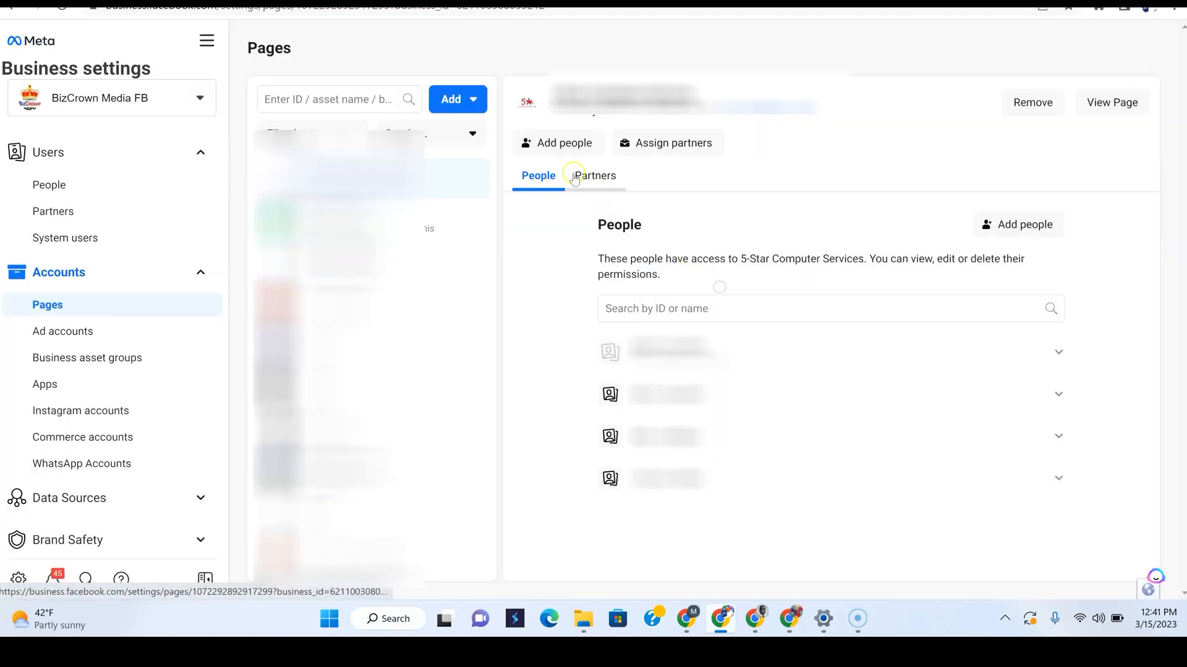
Try the artist, band or public figure Page type, cancel, and dismiss a final create attempt
click(471, 101)
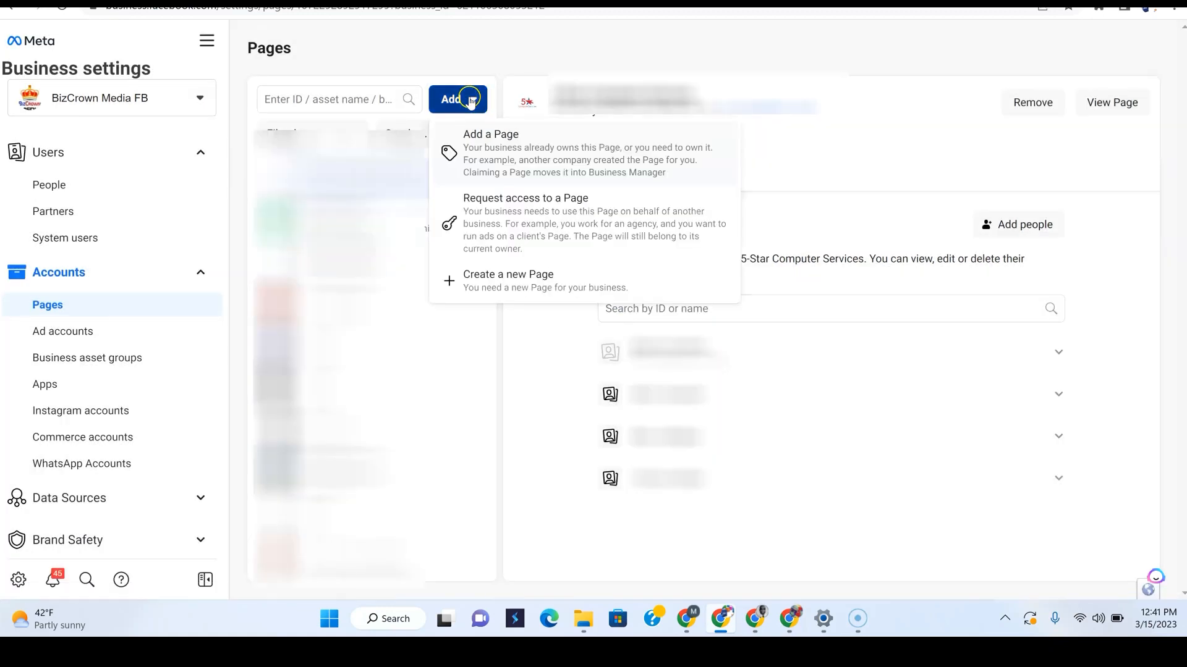
click(520, 276)
scroll(603, 330, down, 1)
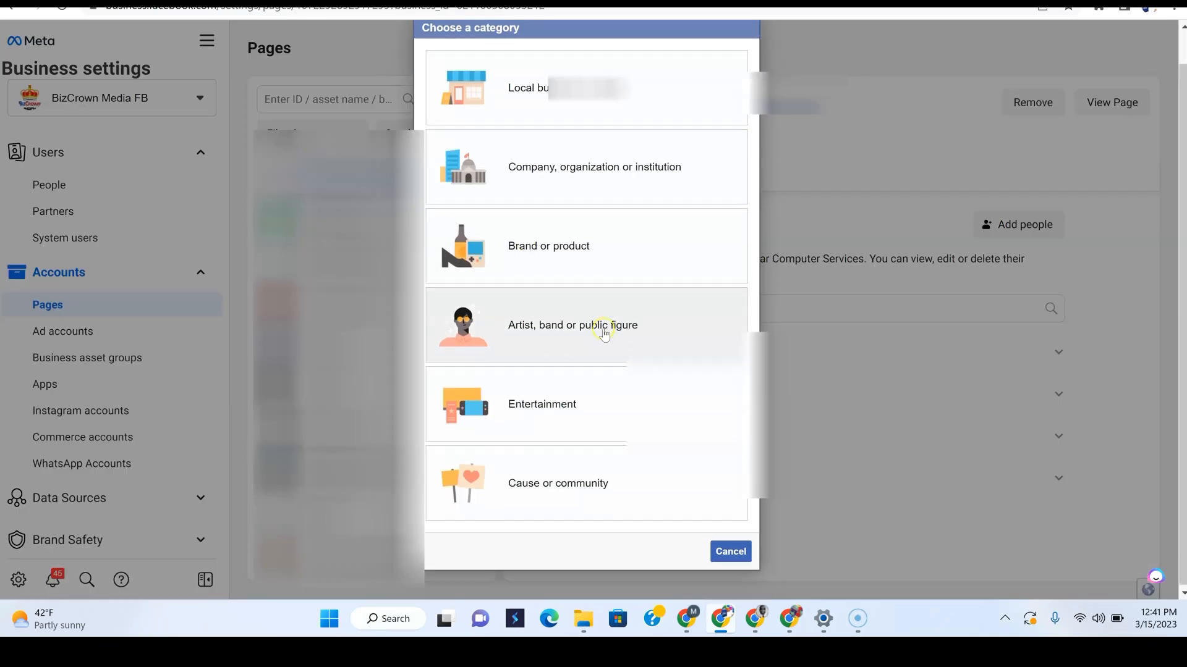
click(603, 330)
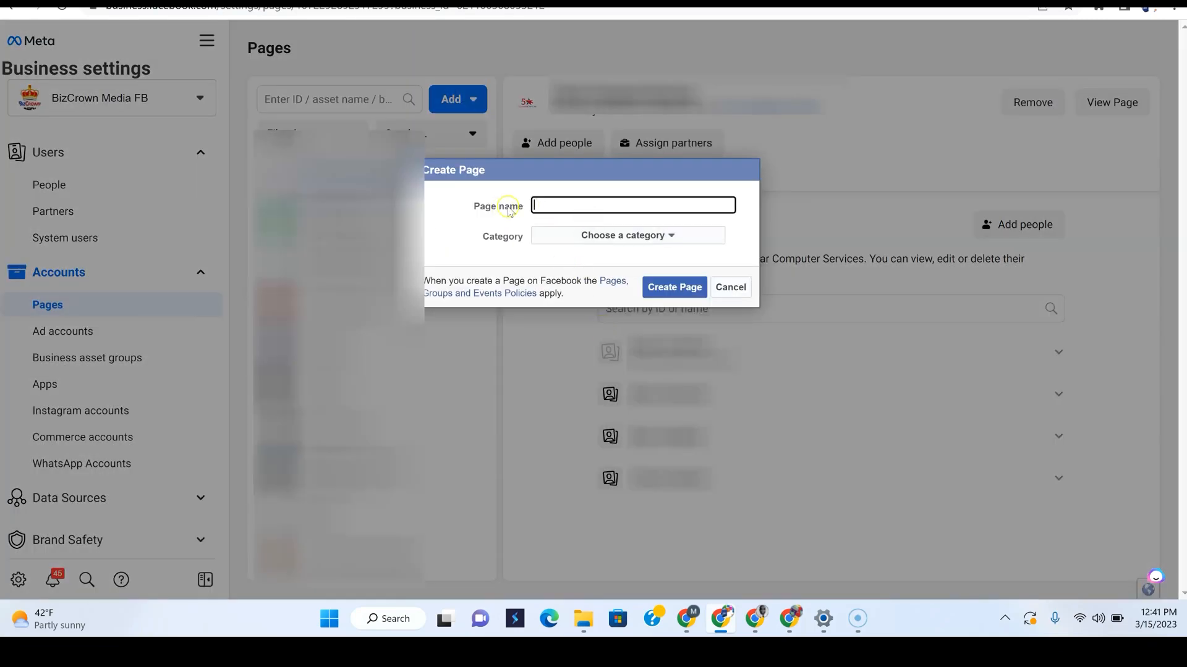
click(729, 287)
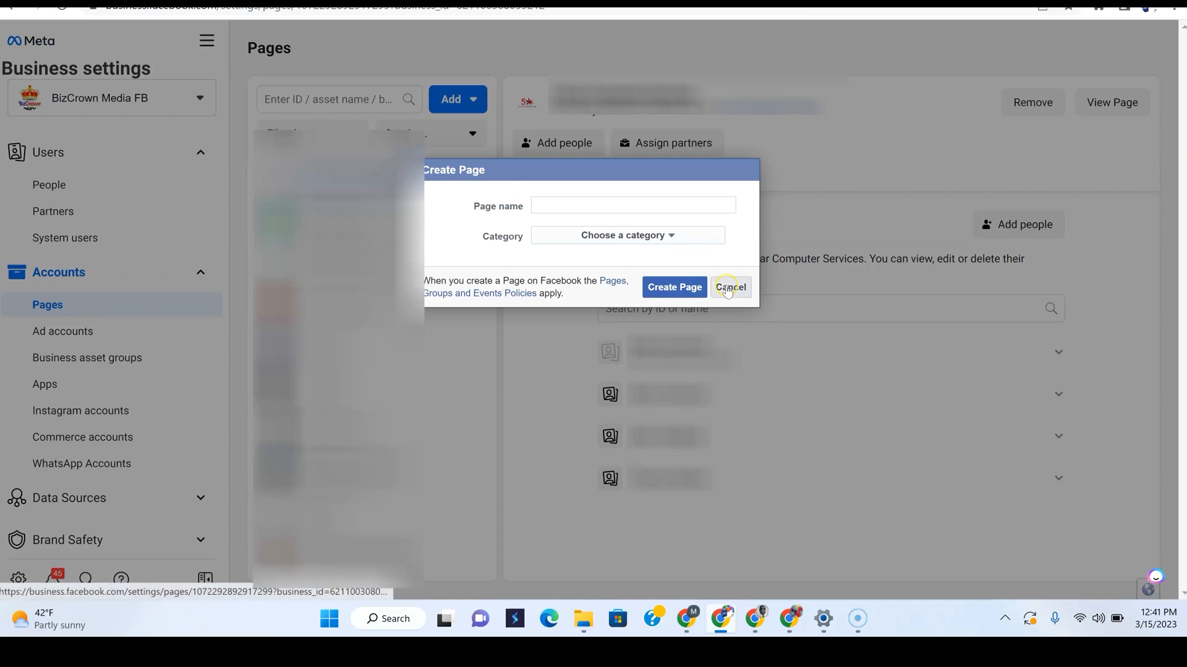
click(472, 99)
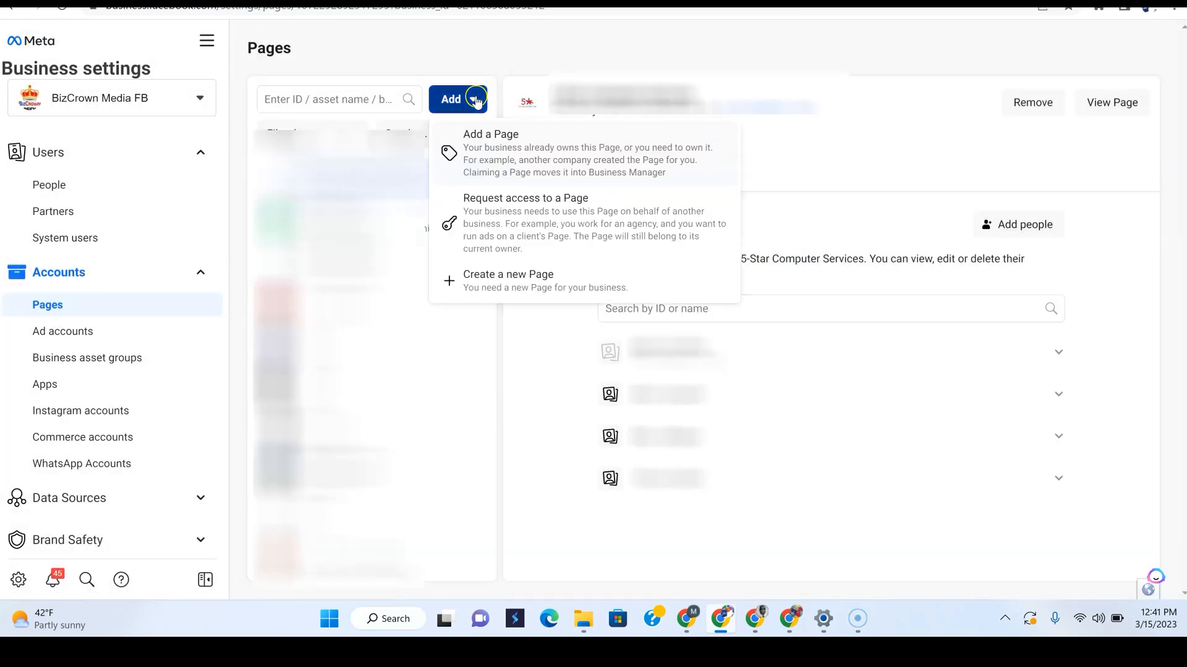
click(541, 287)
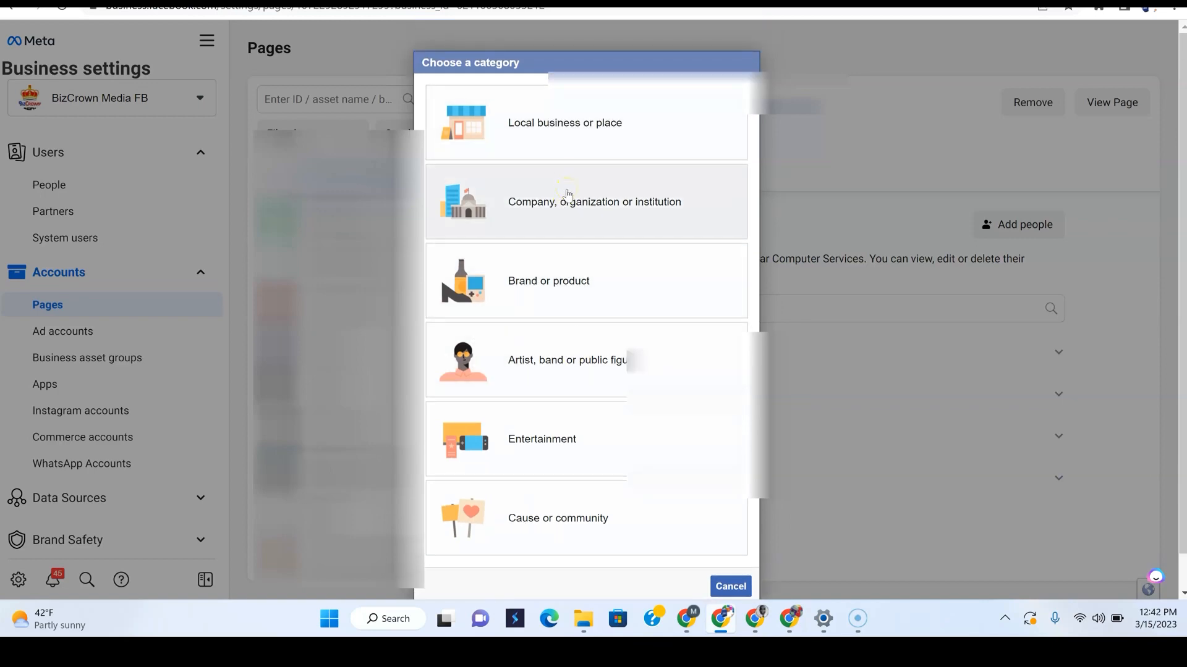
click(562, 269)
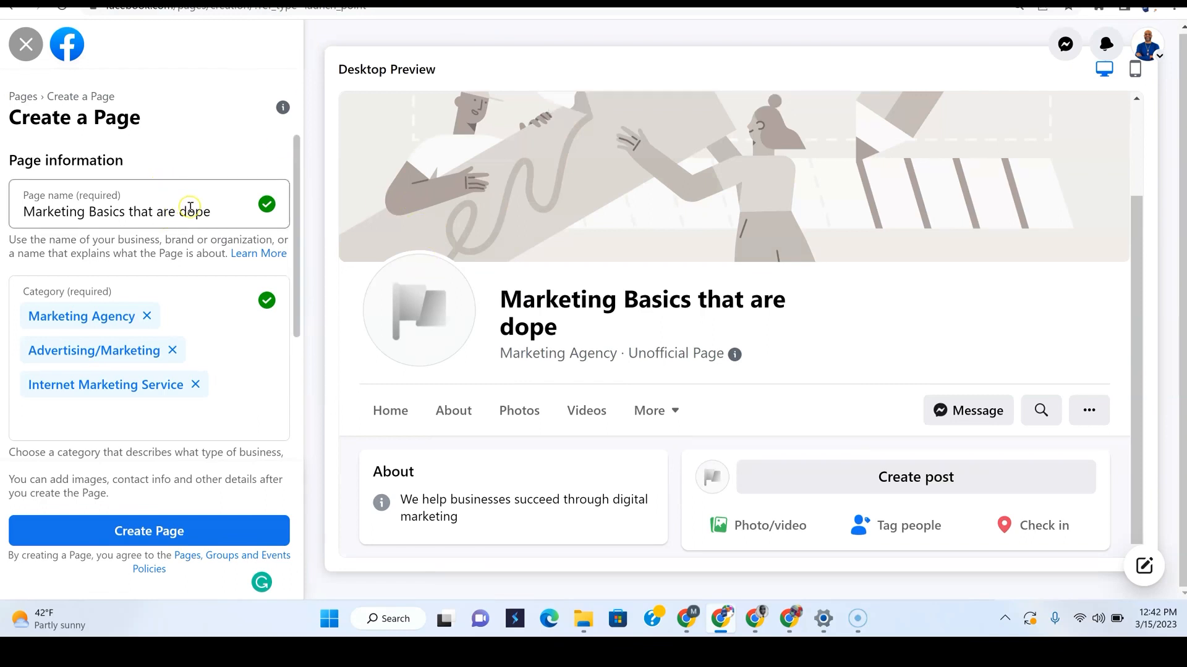
scroll(122, 329, down, 3)
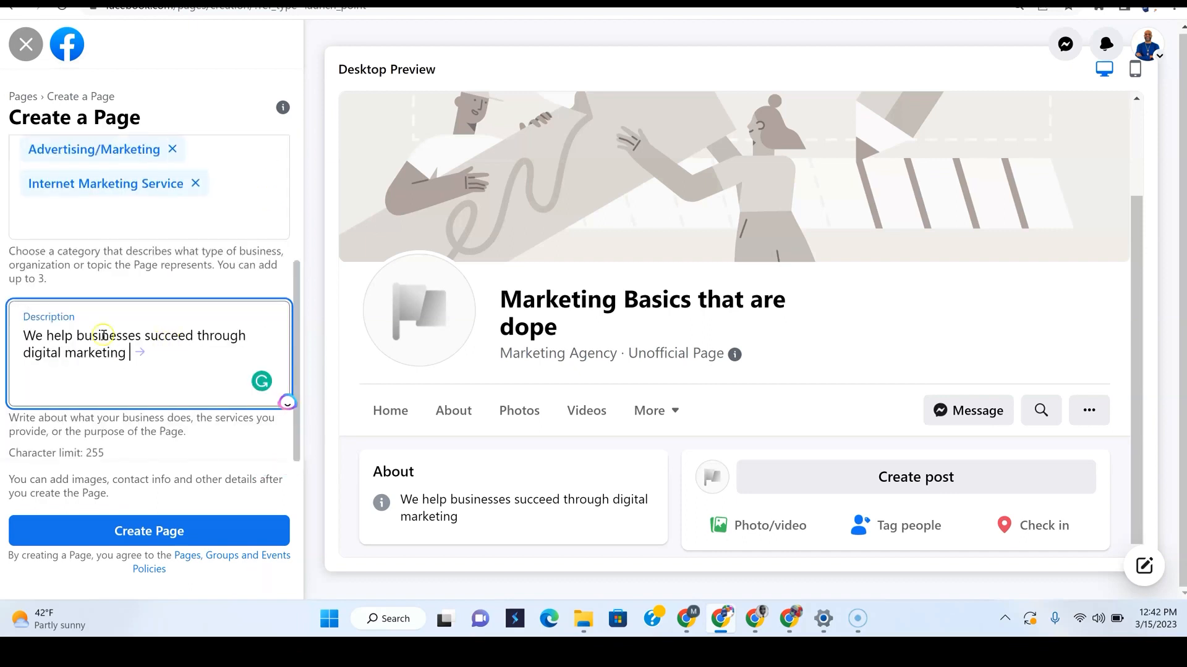
scroll(618, 259, up, 2)
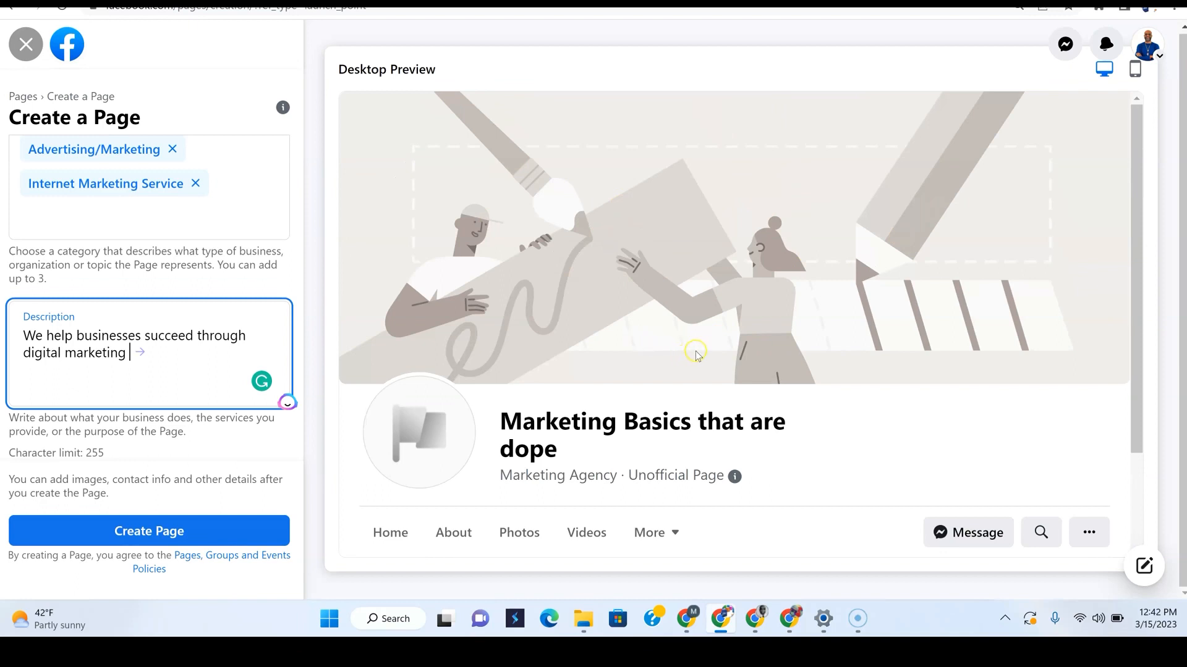
scroll(717, 352, down, 1)
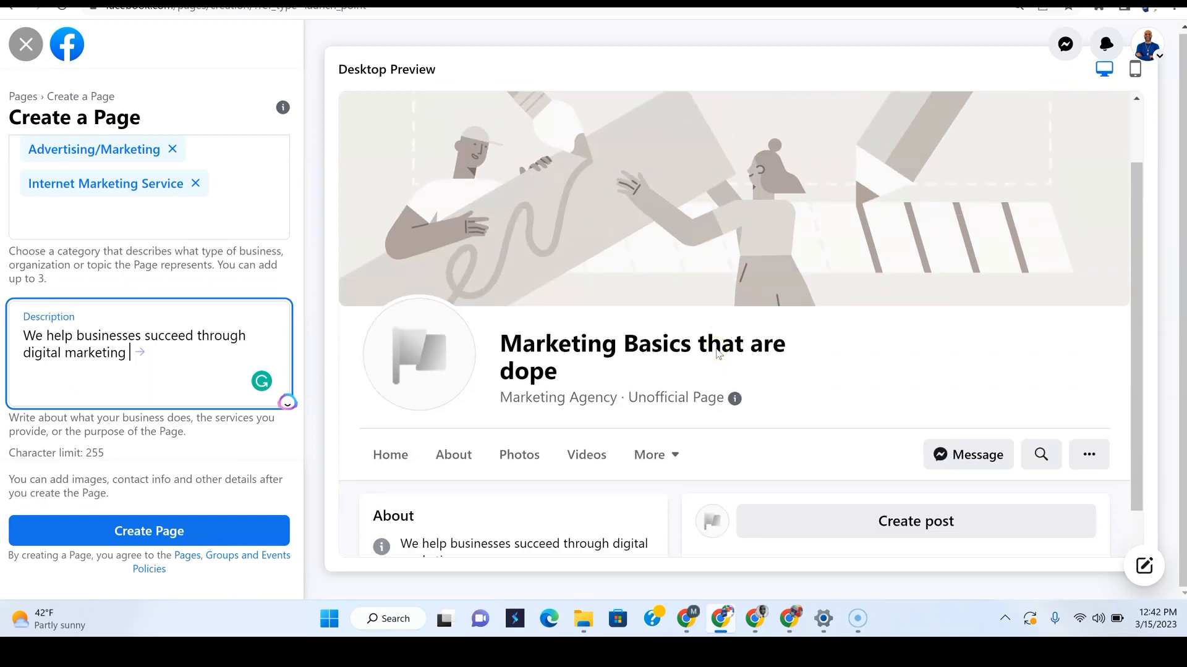